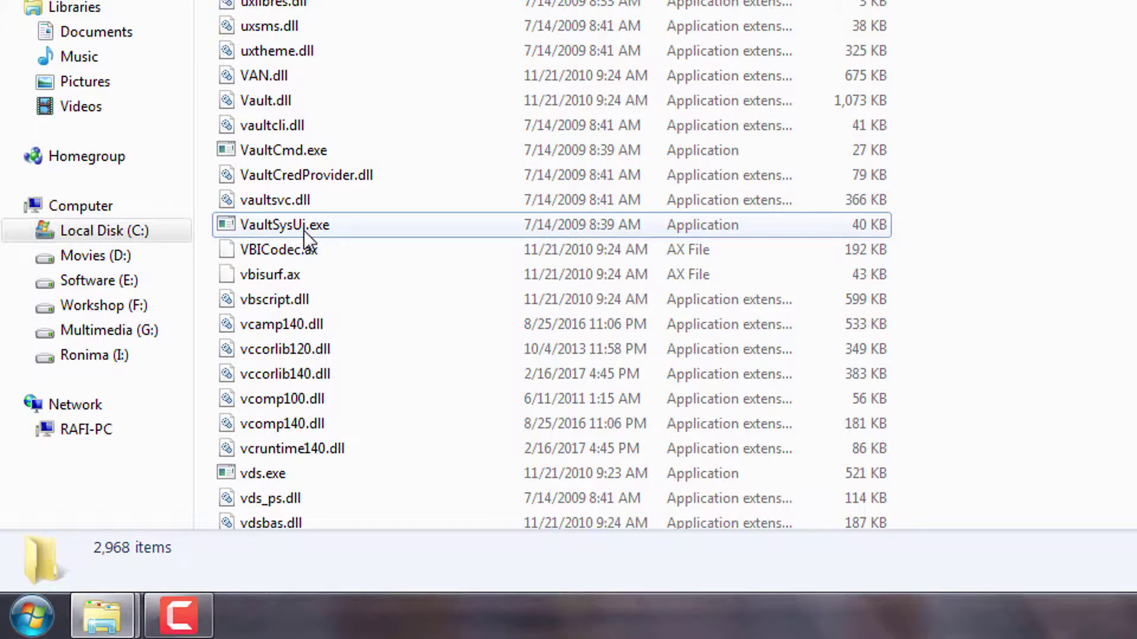
# - Try renaming VaultSysUi.exe to VaultSysUixx.exe, then dismiss the access-denied warning
pyautogui.rightClick(296, 227)
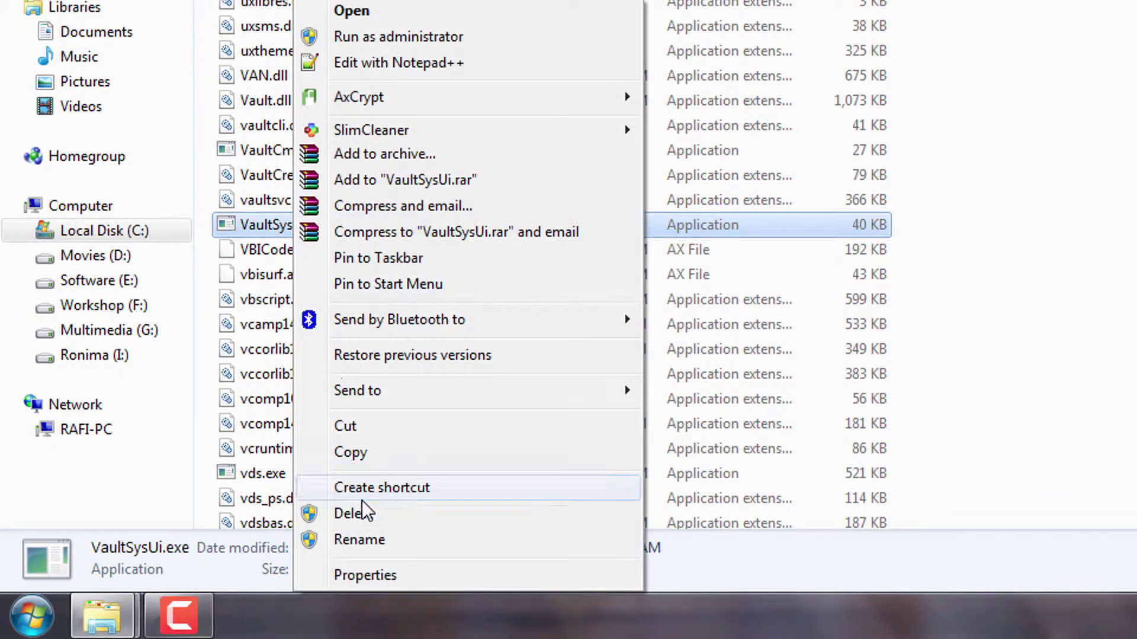
pyautogui.click(385, 539)
pyautogui.press('Right')
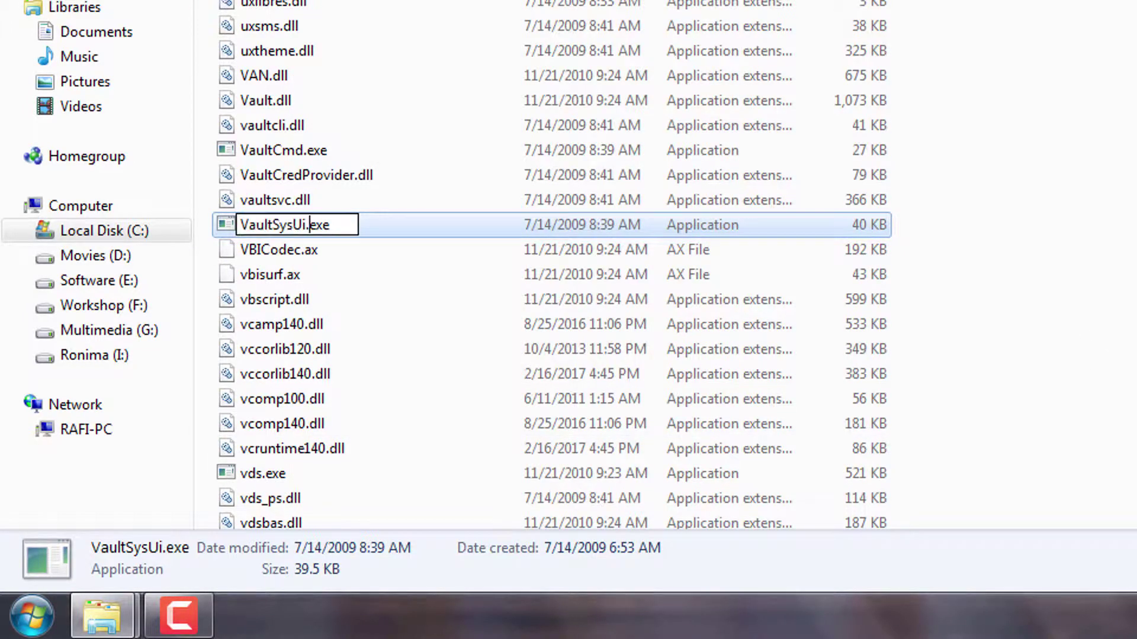
pyautogui.write('x')
pyautogui.write('x')
pyautogui.press('Return')
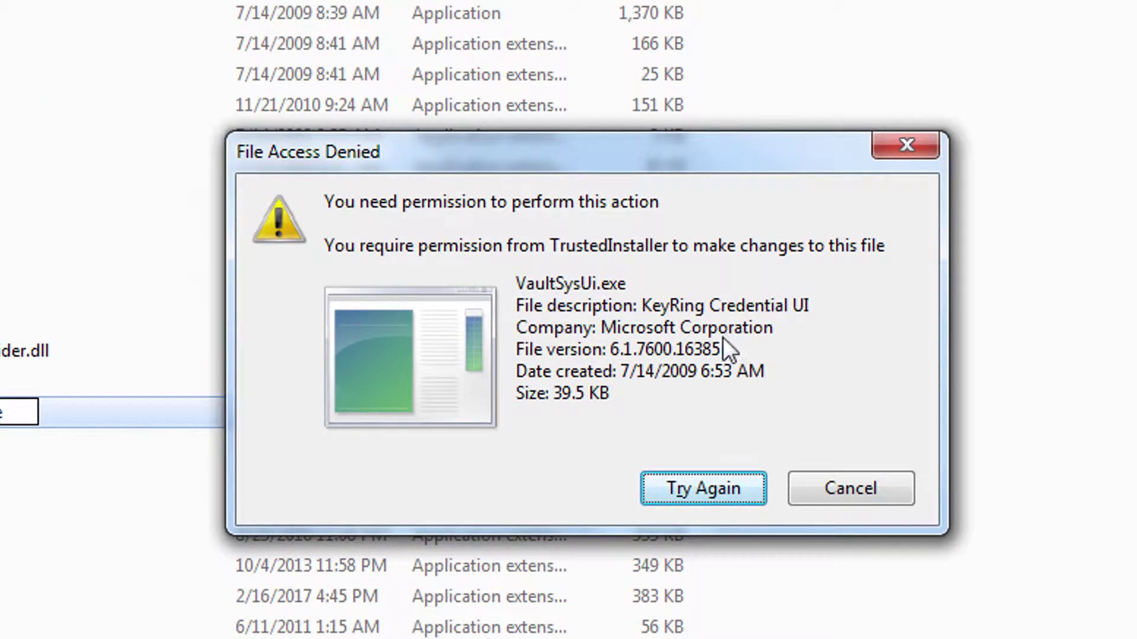
pyautogui.click(839, 492)
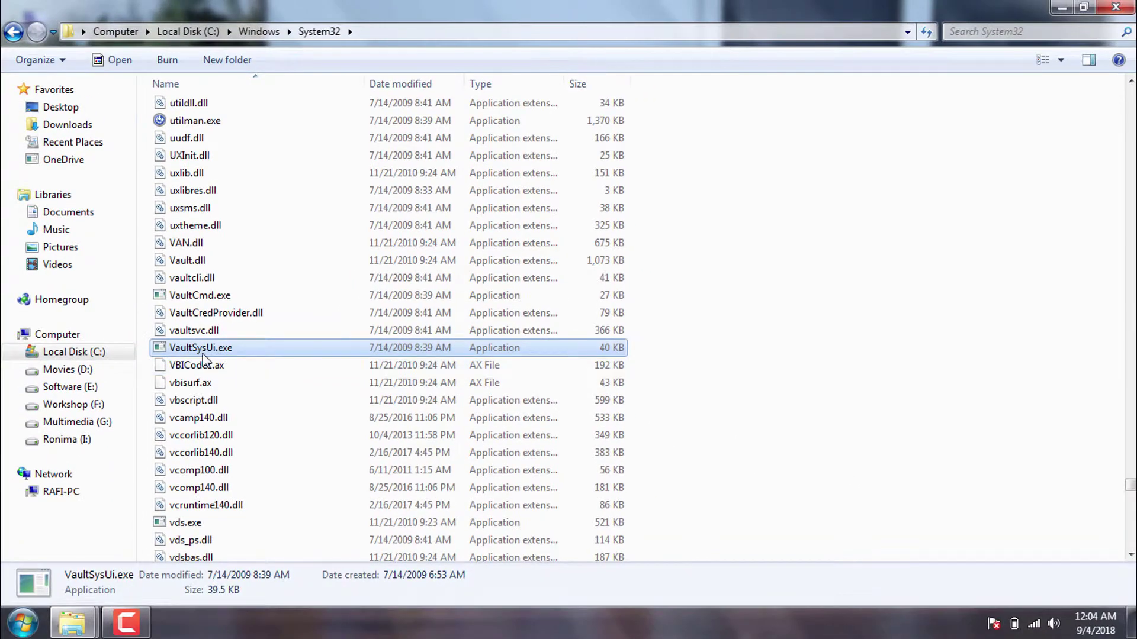
# - Go to the Owner tab of VaultSysUi.exe's advanced security settings, where TrustedInstaller is the owner
pyautogui.rightClick(197, 354)
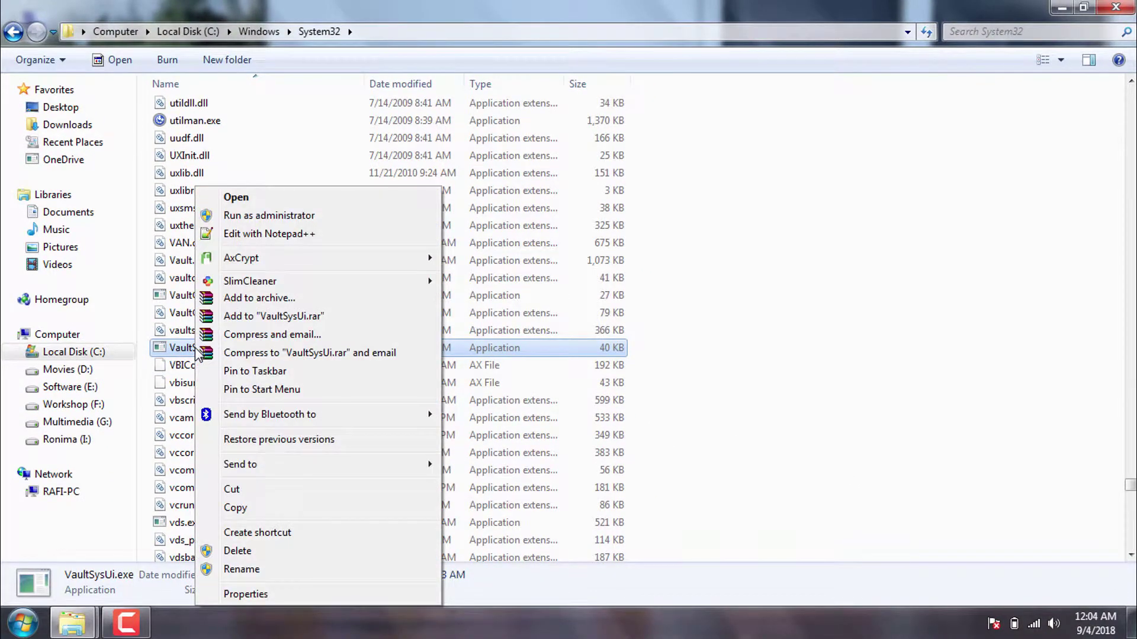
pyautogui.click(277, 590)
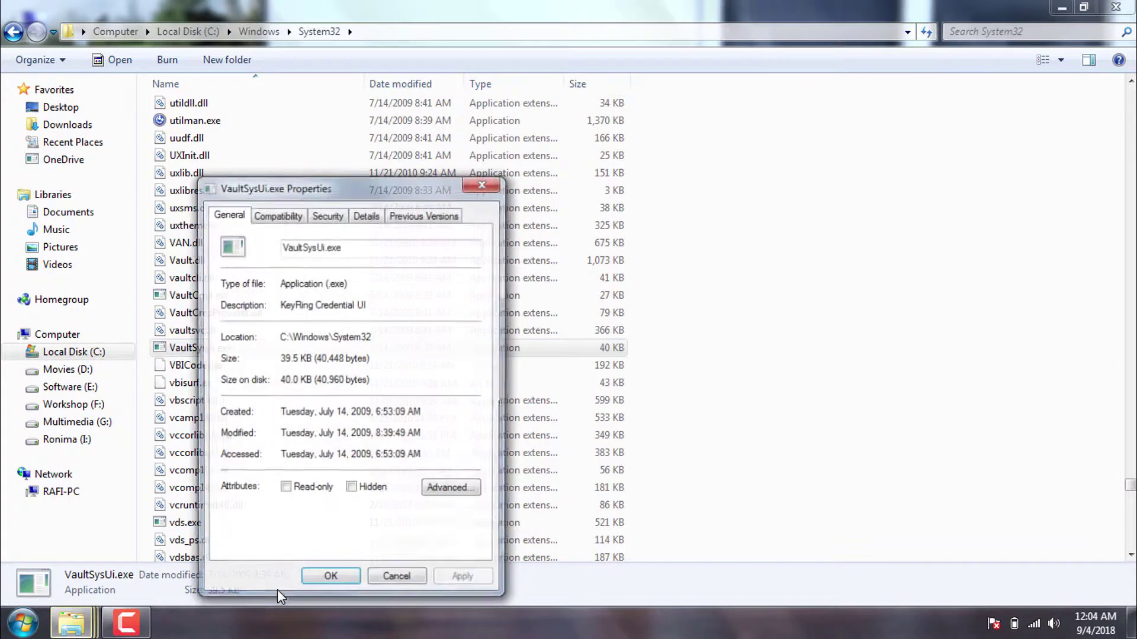
pyautogui.click(333, 217)
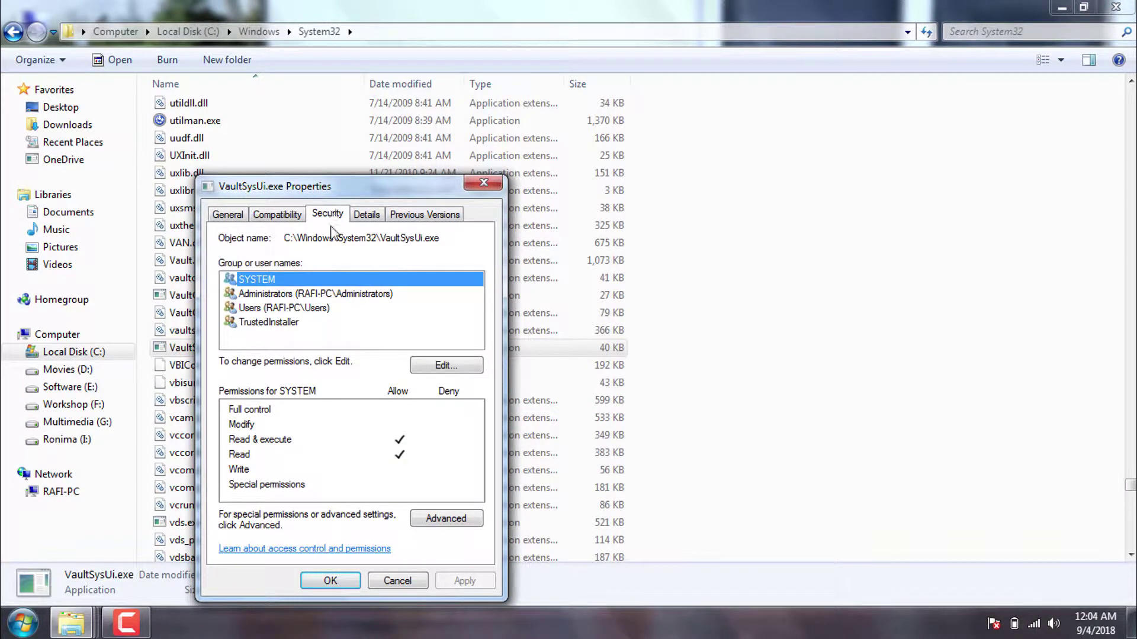
pyautogui.click(446, 519)
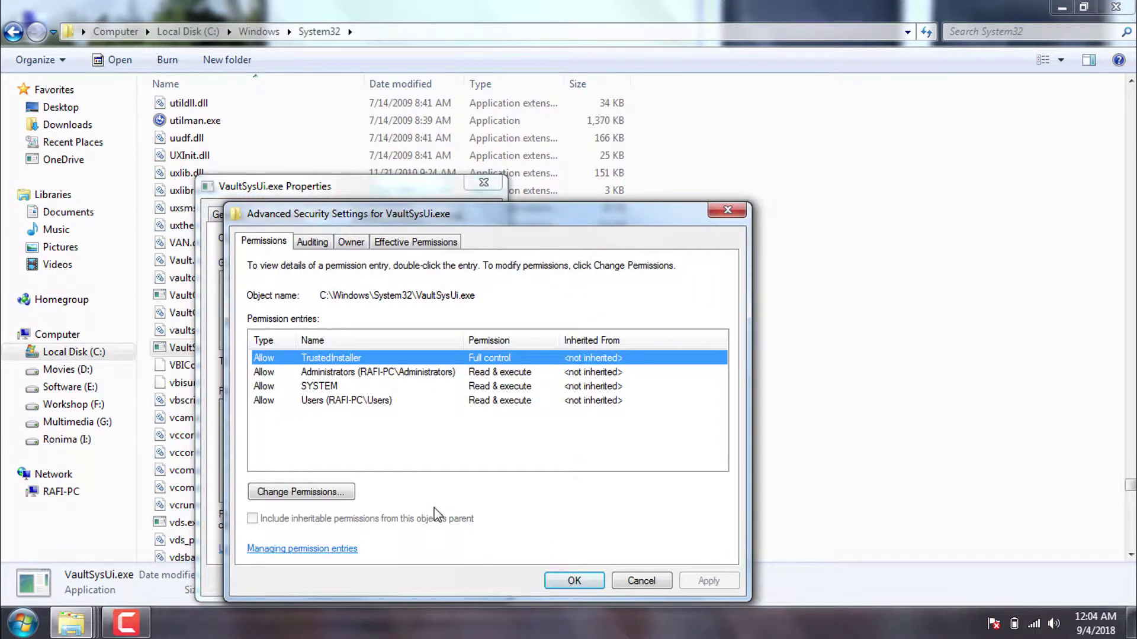
pyautogui.click(351, 243)
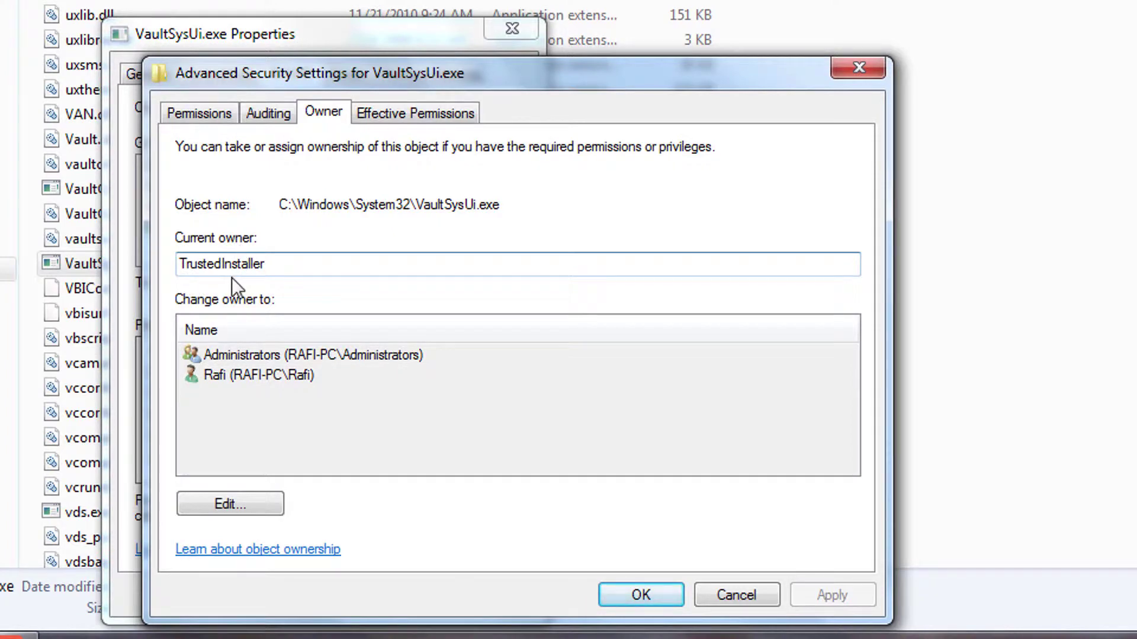
# - Select TrustedInstaller on the Owner tab and open the Edit owner window, leaving the Start menu open
pyautogui.doubleClick(258, 273)
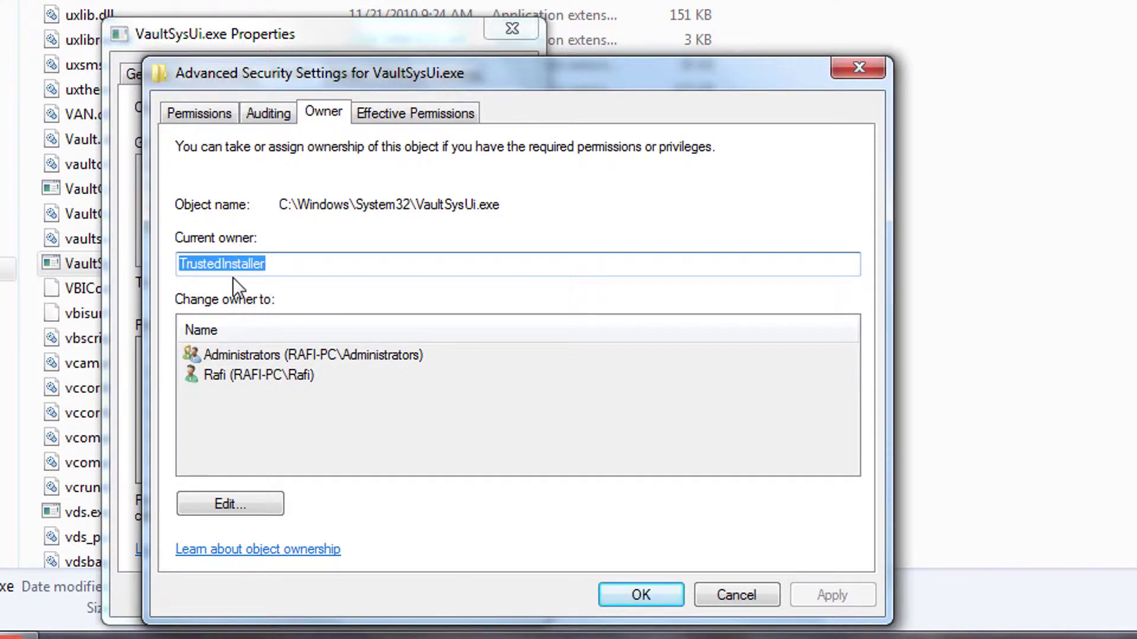
pyautogui.click(239, 502)
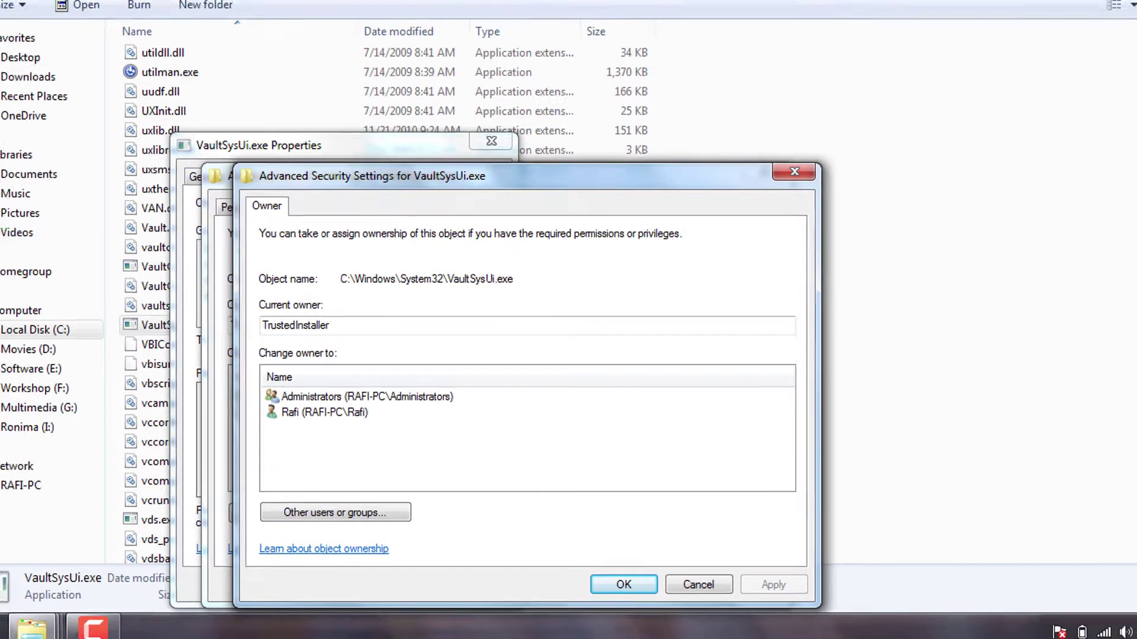
pyautogui.click(12, 629)
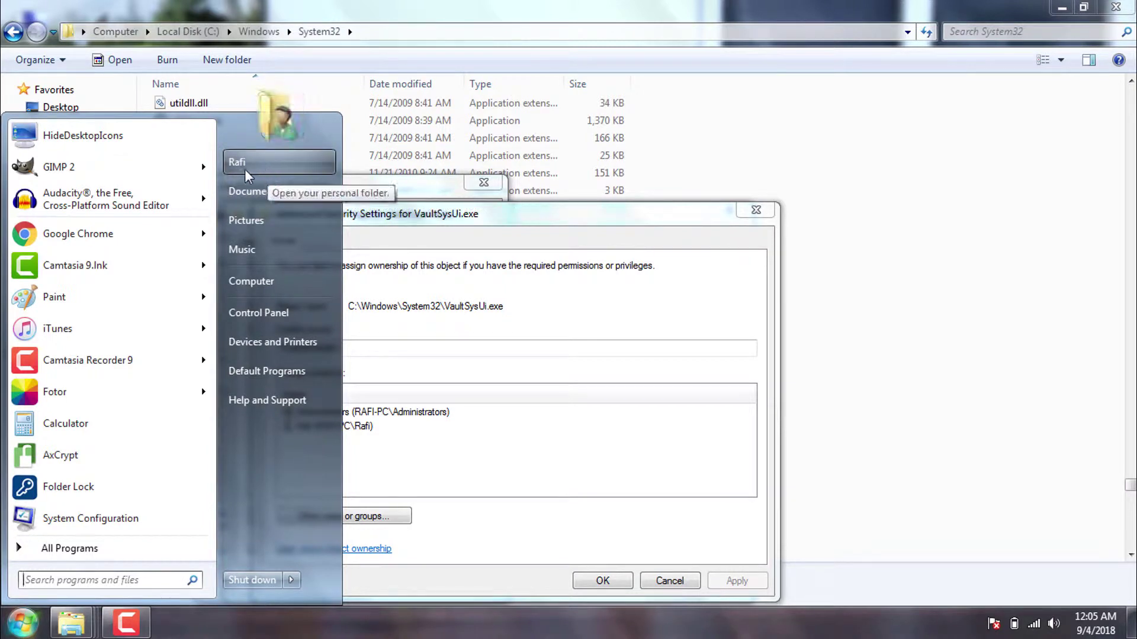
# - Make the local user account VaultSysUi.exe's owner, then close both Advanced Security Settings windows
pyautogui.click(476, 399)
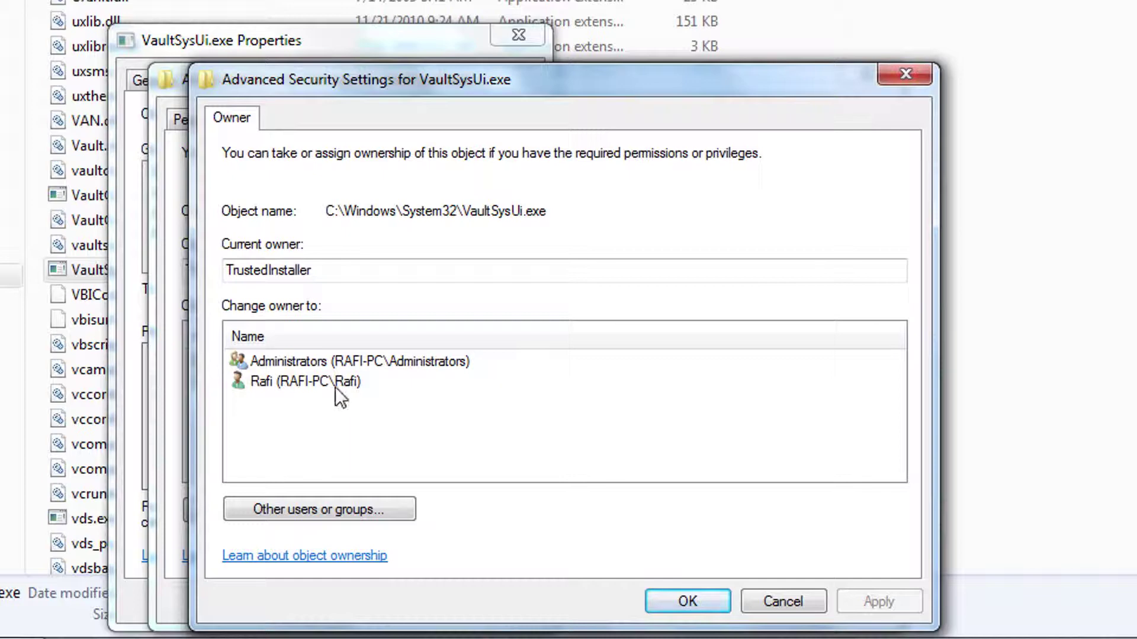
pyautogui.click(333, 383)
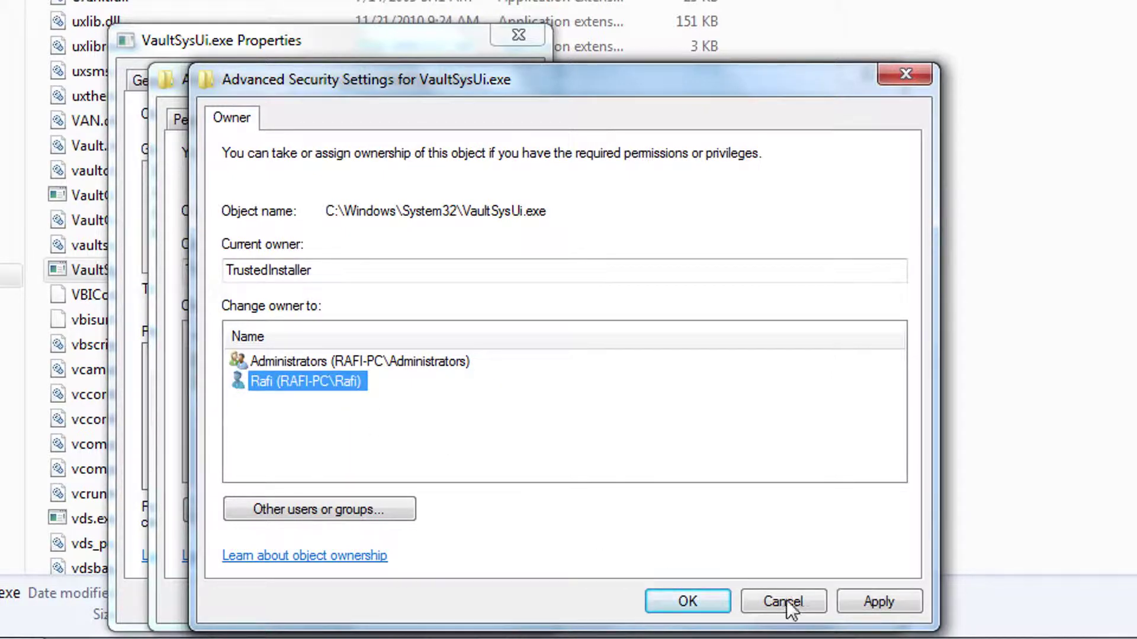
pyautogui.click(875, 603)
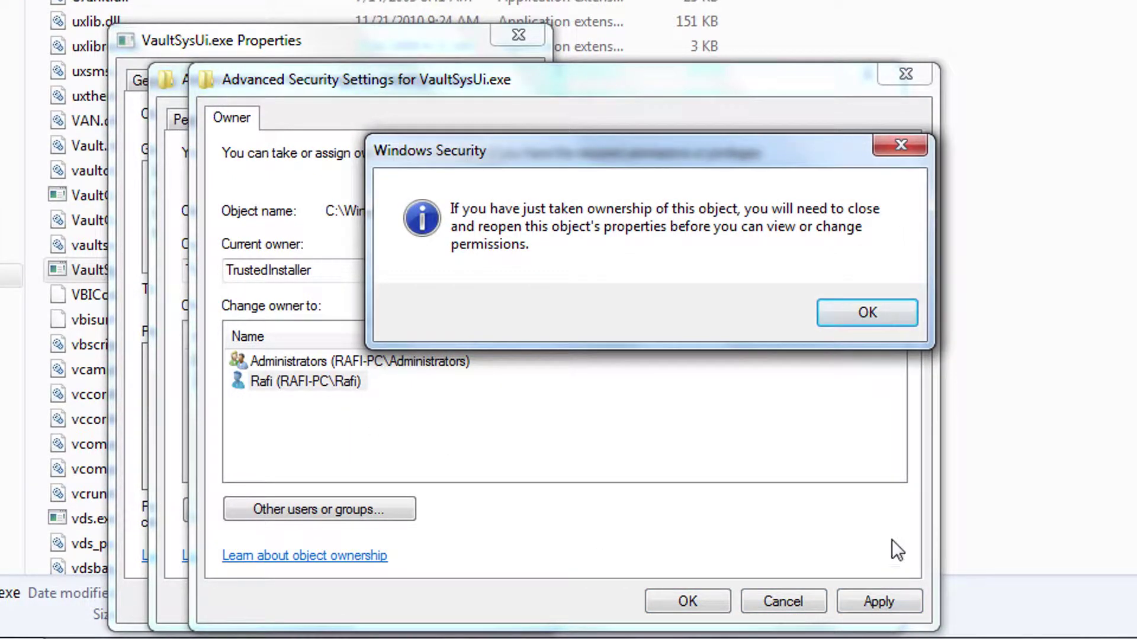
pyautogui.click(851, 311)
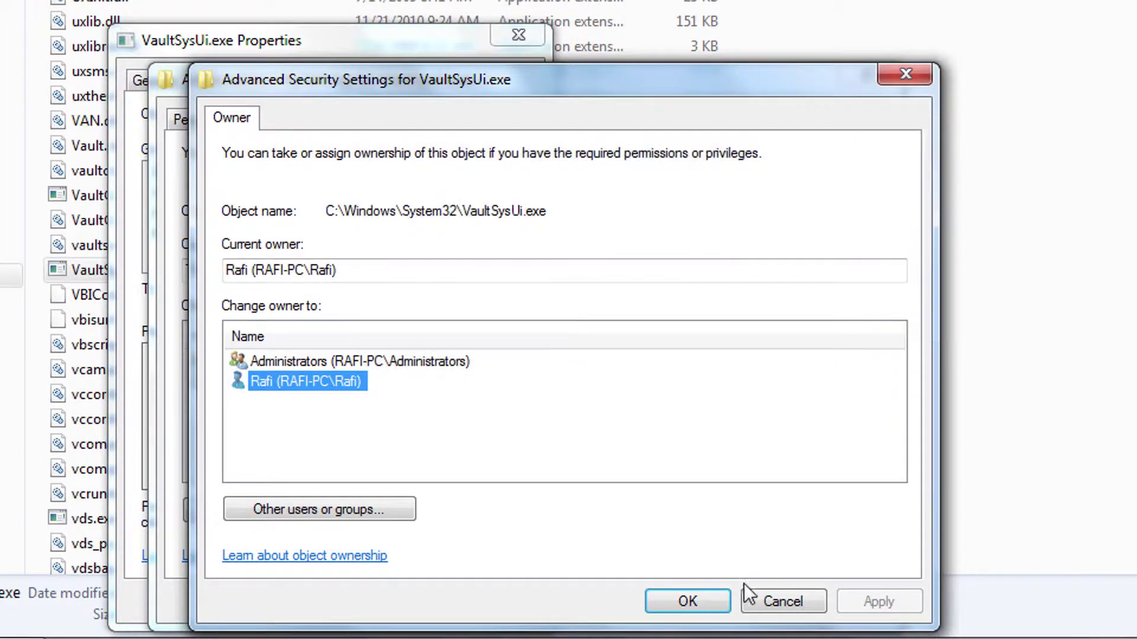
pyautogui.click(688, 602)
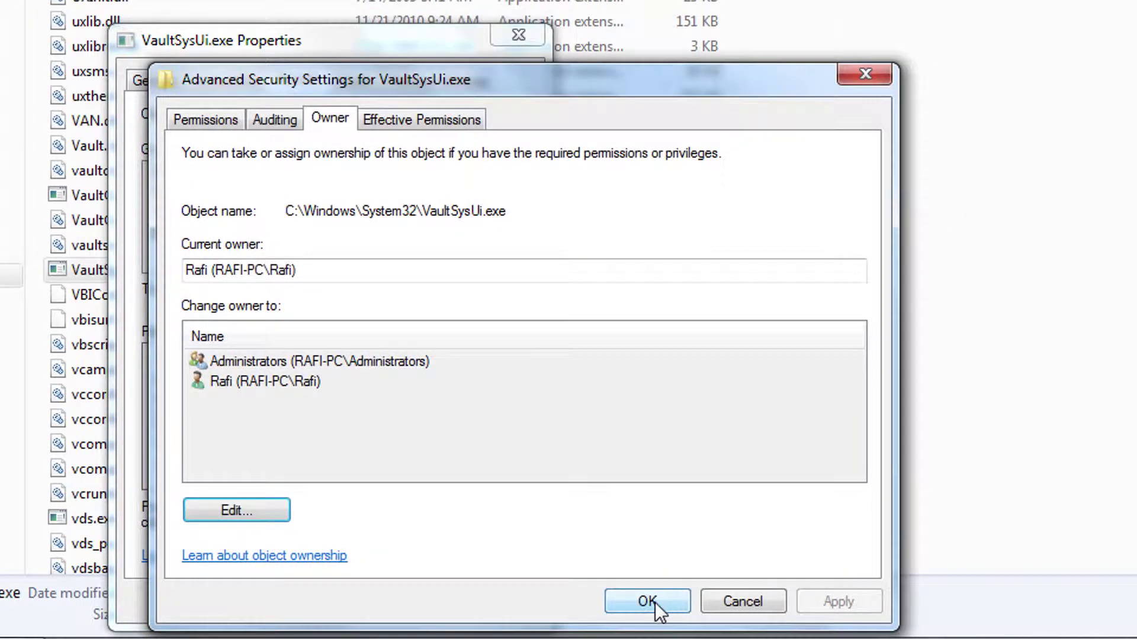
pyautogui.click(647, 602)
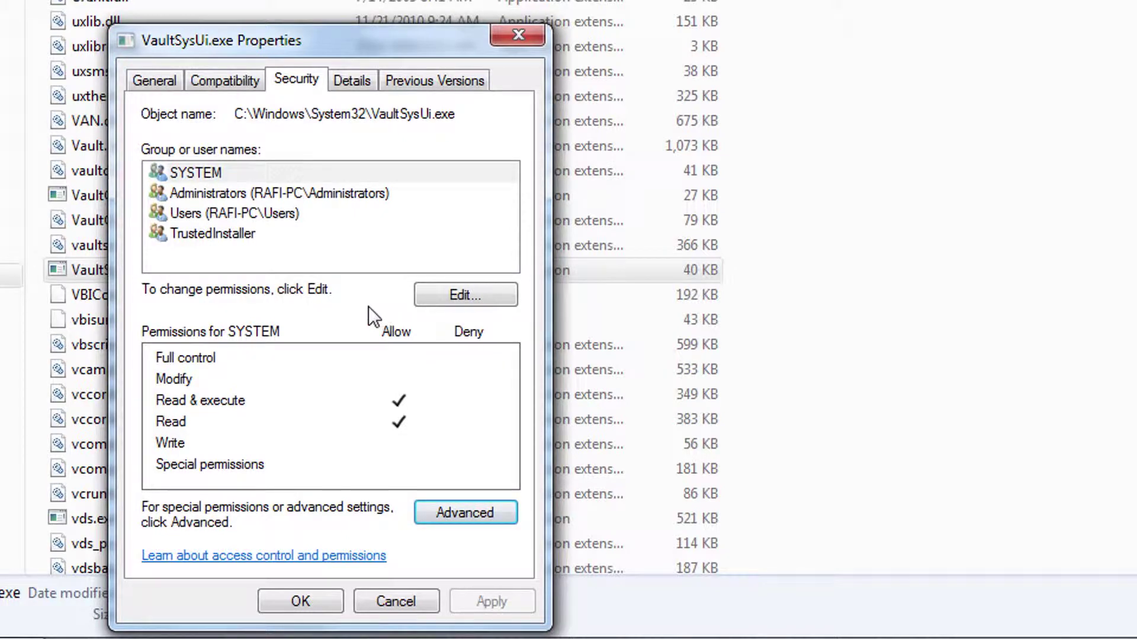
# - Close VaultSysUi.exe's Properties and bring up its context menu in System32
pyautogui.click(325, 607)
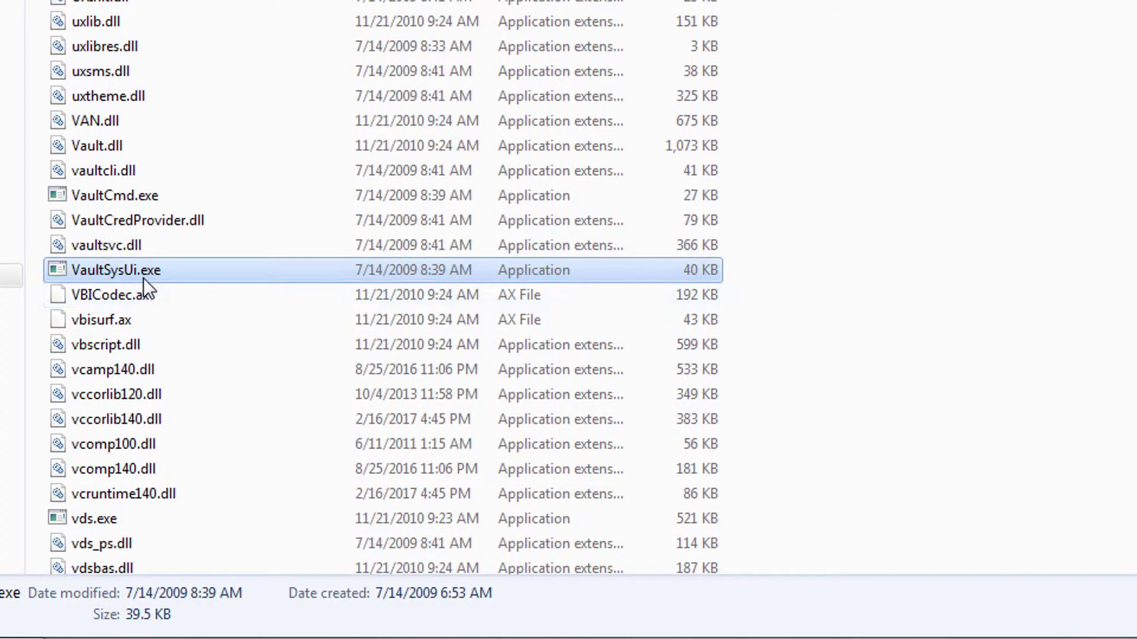
pyautogui.rightClick(105, 272)
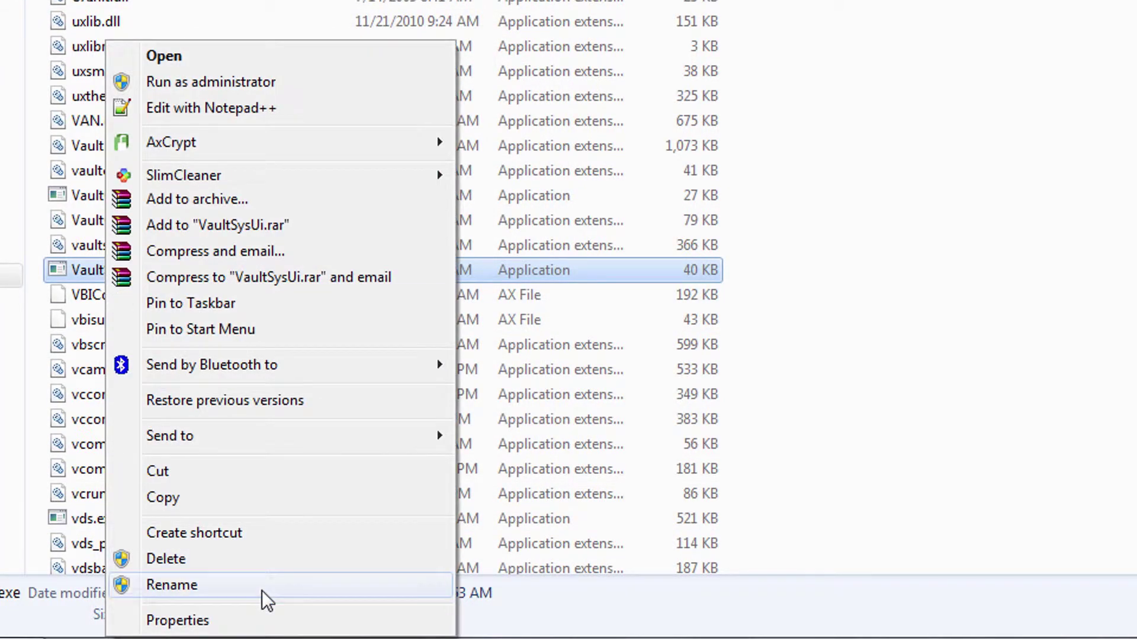
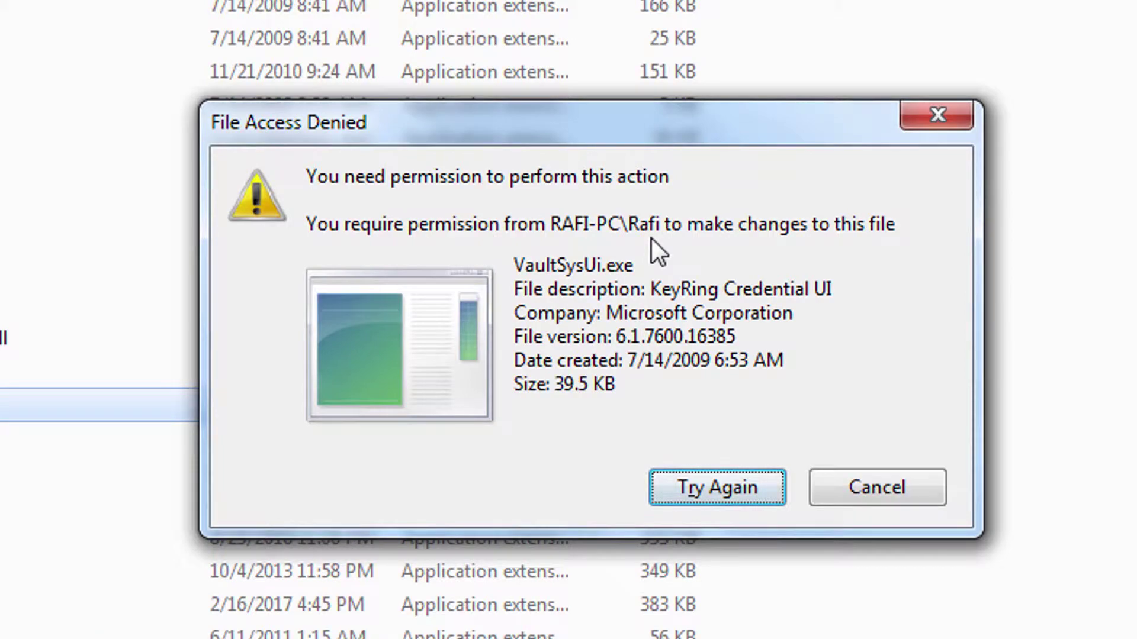
# - Dismiss the File Access Denied warning and open the Security tab of VaultSysUi.exe's Properties
pyautogui.click(876, 488)
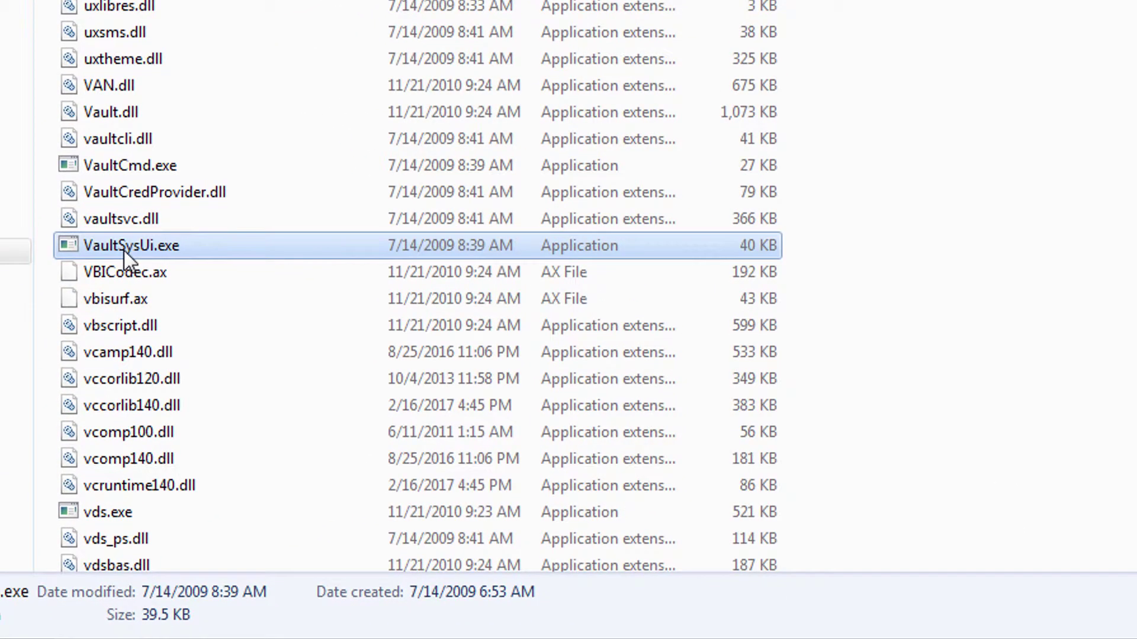
pyautogui.rightClick(113, 247)
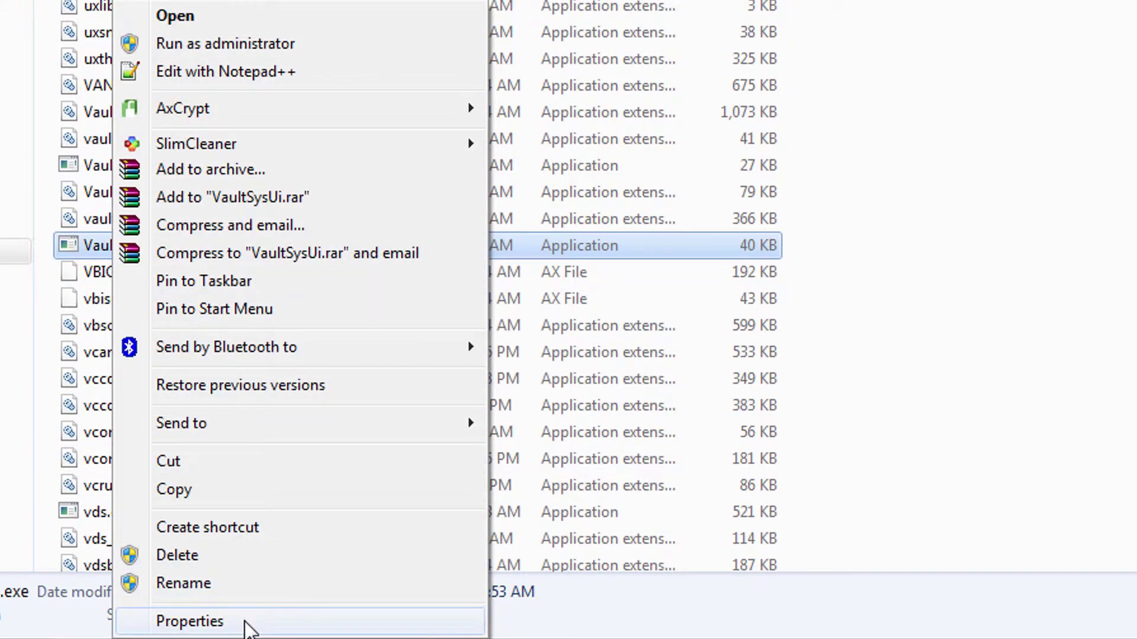
pyautogui.click(246, 622)
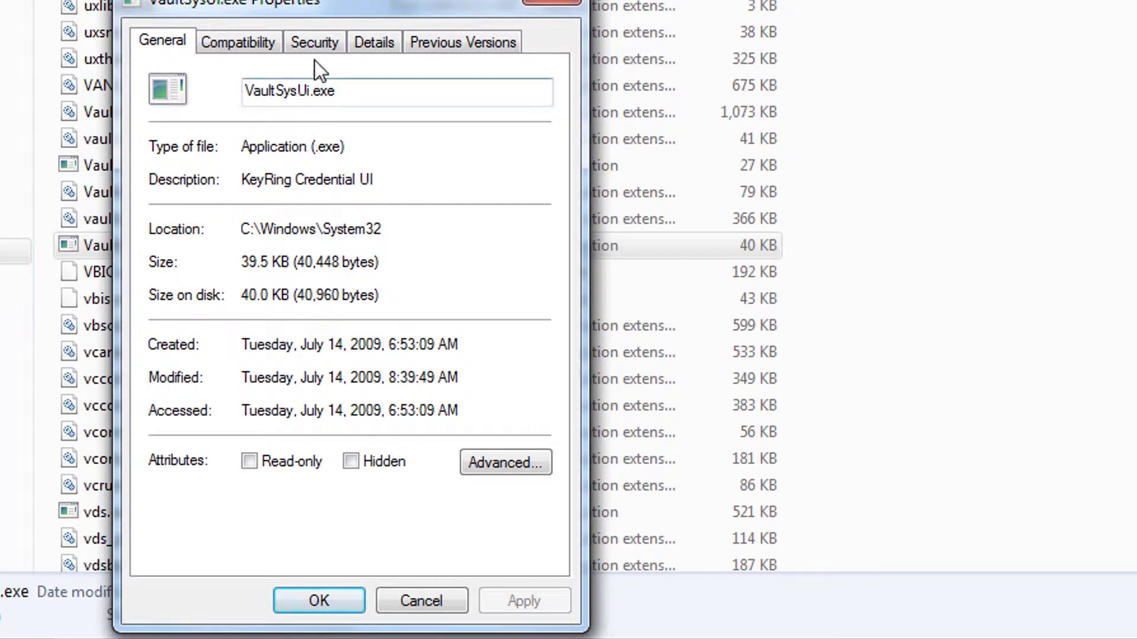
pyautogui.click(314, 43)
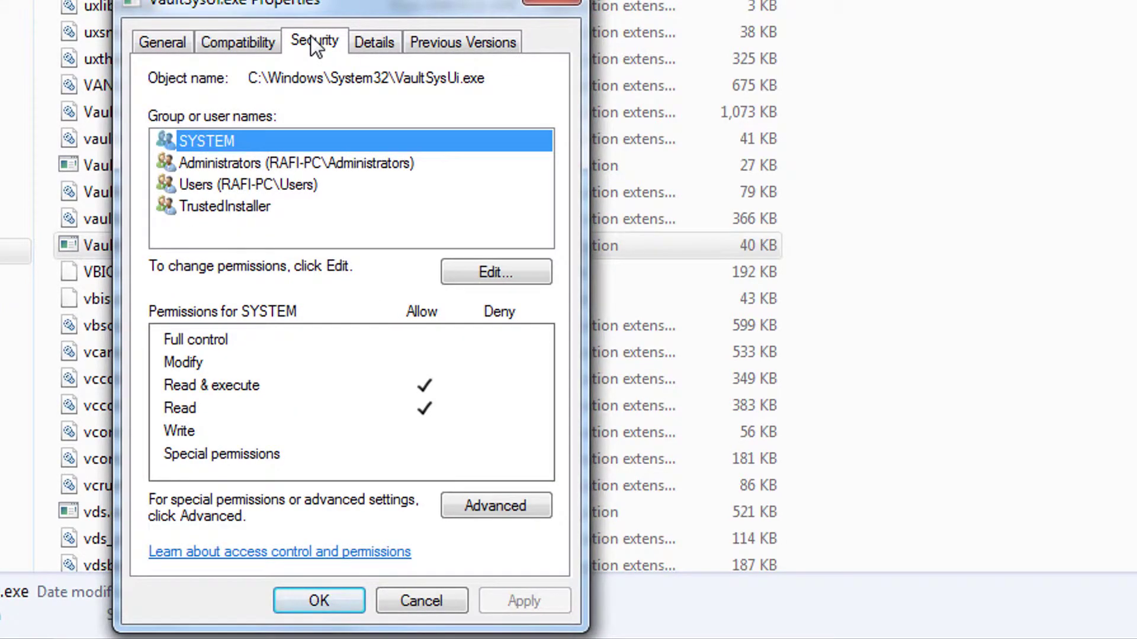
# - Add the PC's own user account, verified with Check Names, to VaultSysUi.exe's permissions list
pyautogui.click(502, 276)
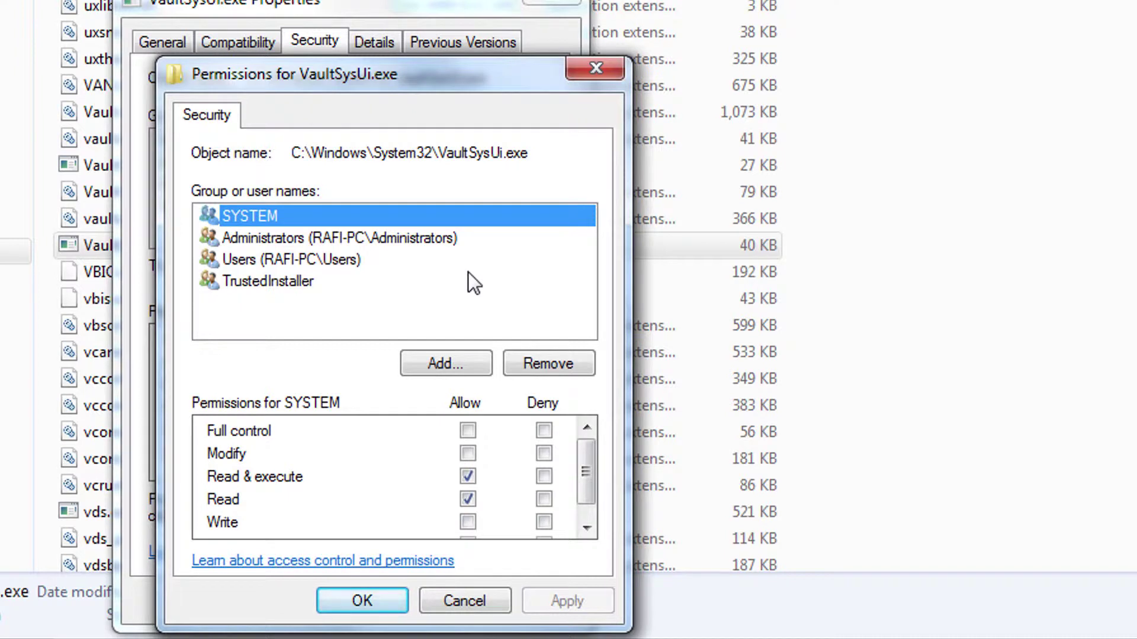
pyautogui.click(446, 365)
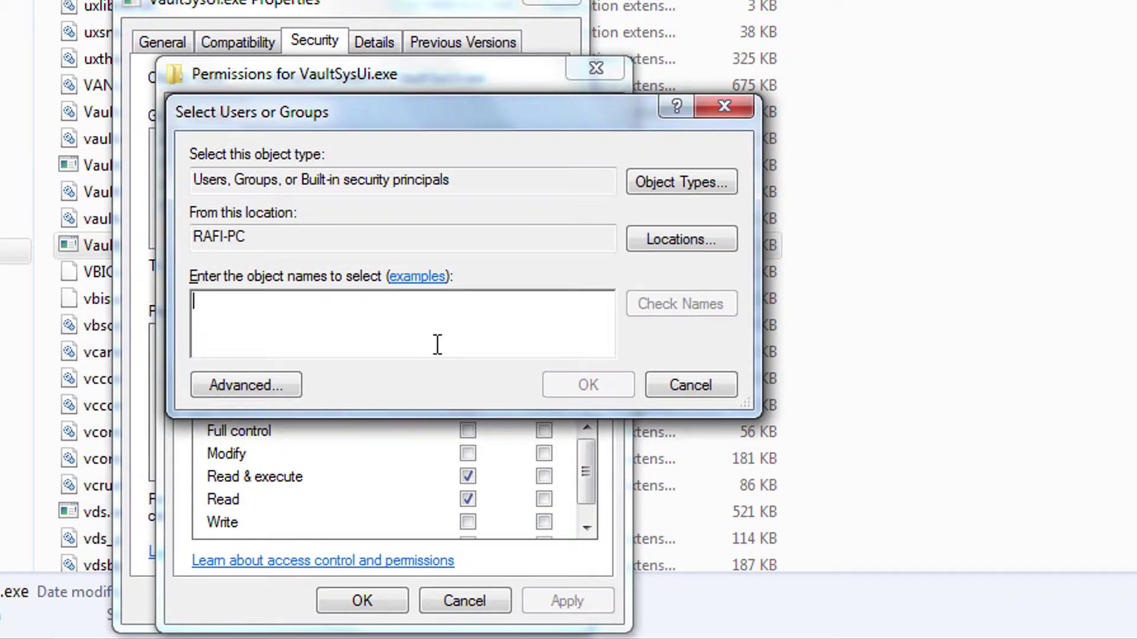
pyautogui.write('rafi')
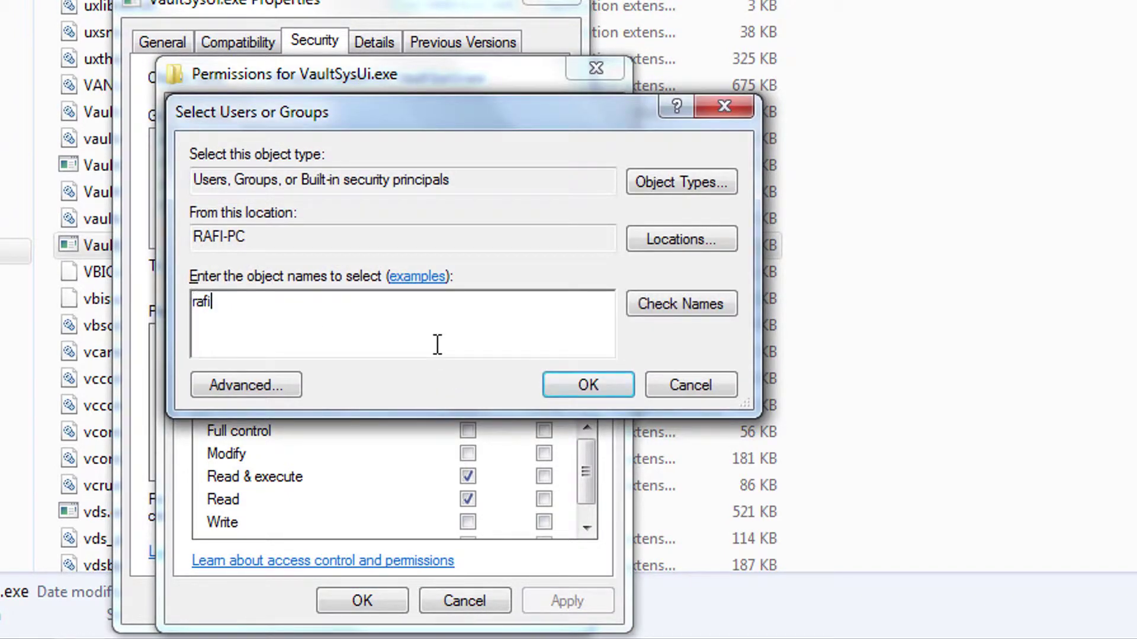
pyautogui.click(640, 307)
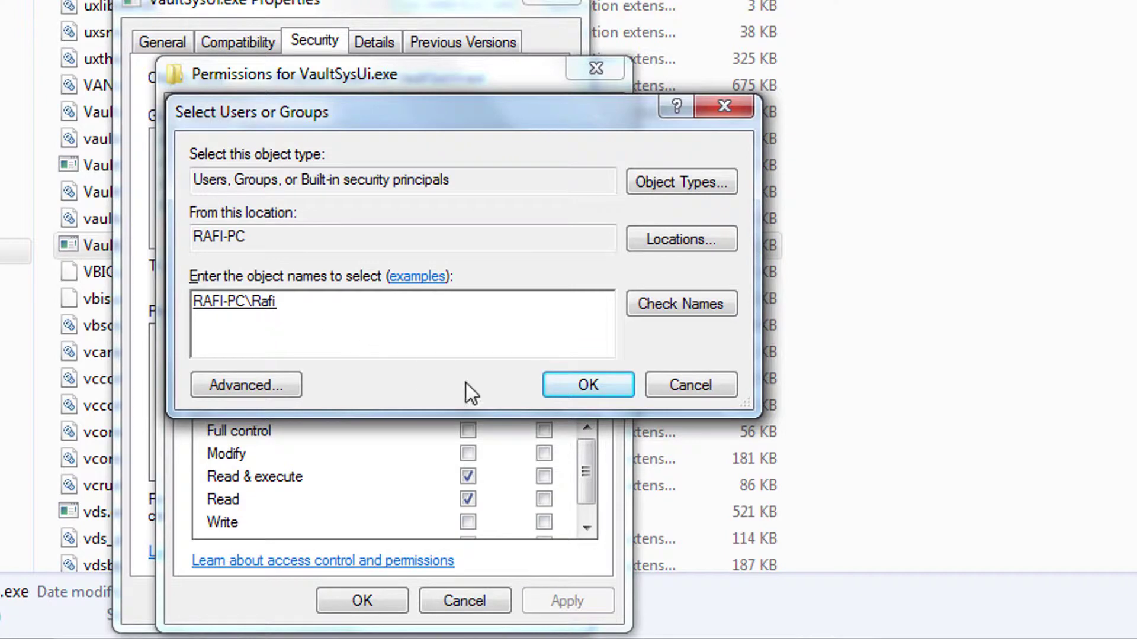
pyautogui.click(560, 389)
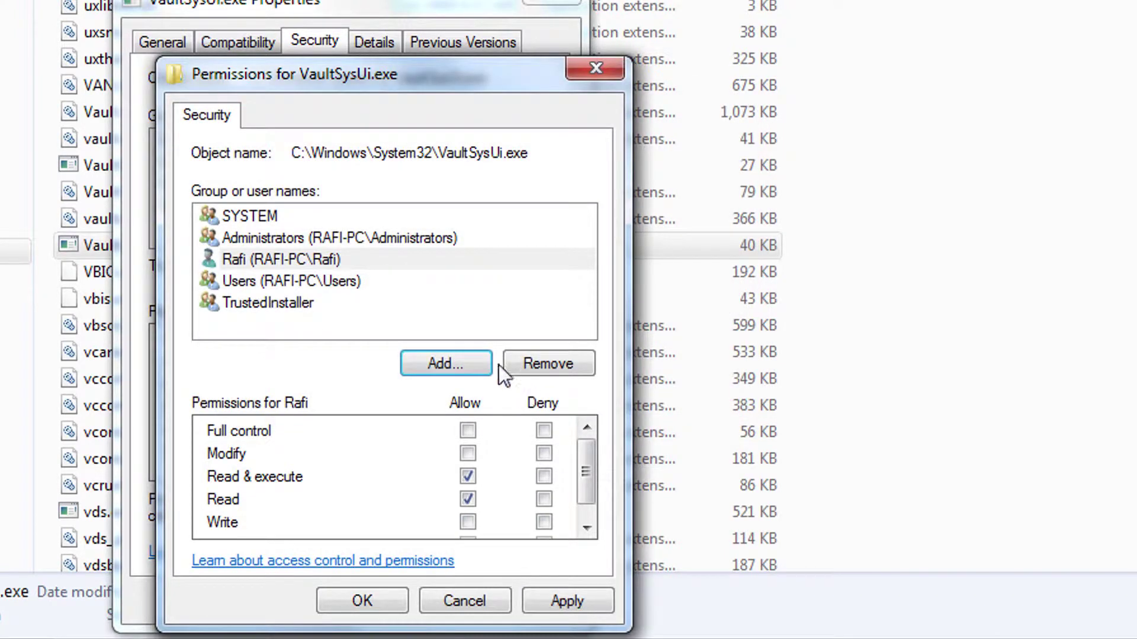
# - Grant the added user Full control, apply it past the system-folder warning, and close both windows
pyautogui.click(328, 264)
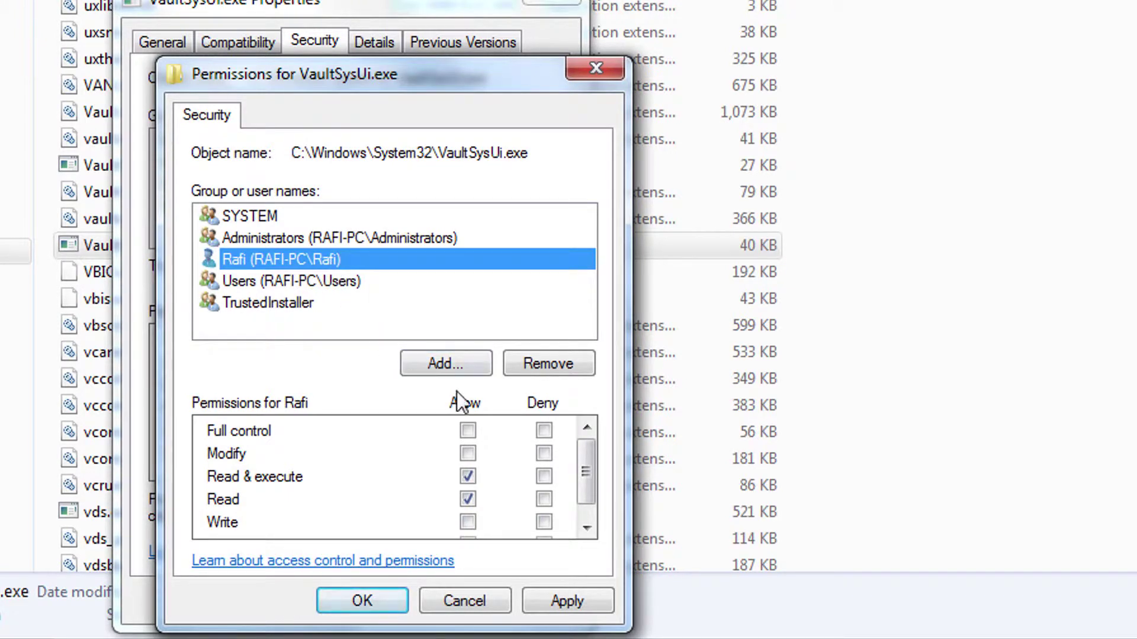
pyautogui.click(468, 430)
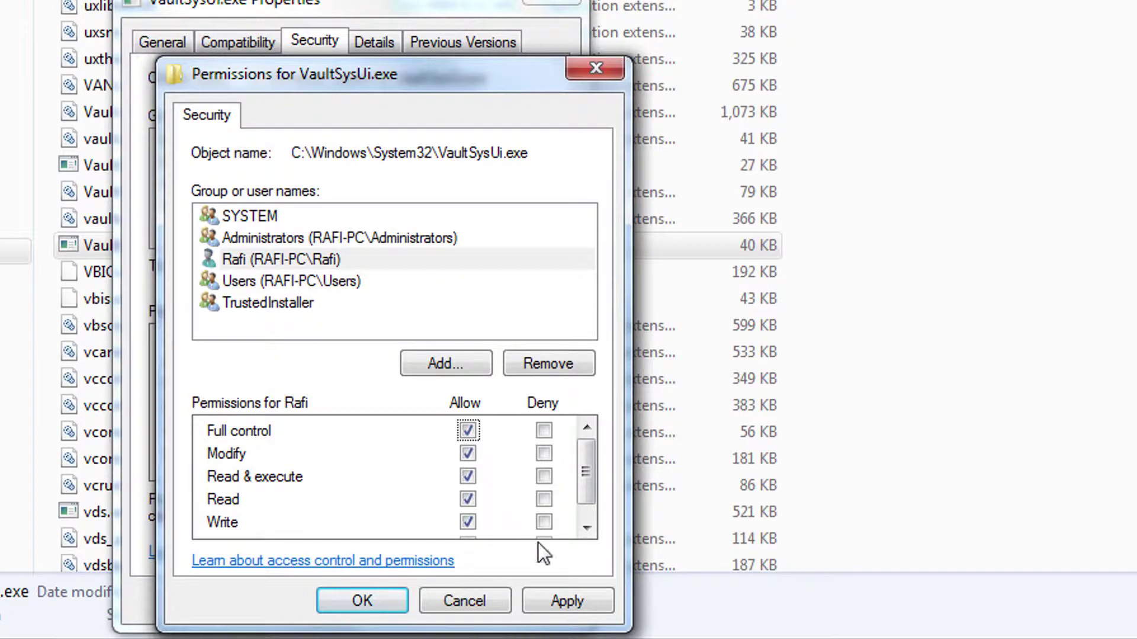
pyautogui.click(569, 601)
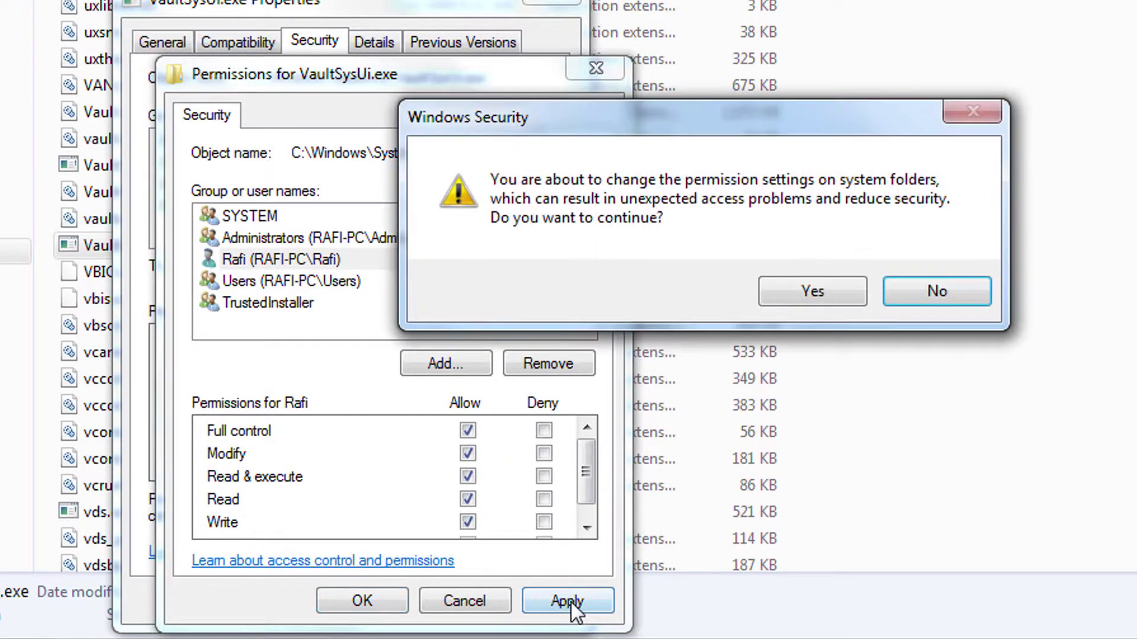
pyautogui.click(786, 299)
pyautogui.click(337, 599)
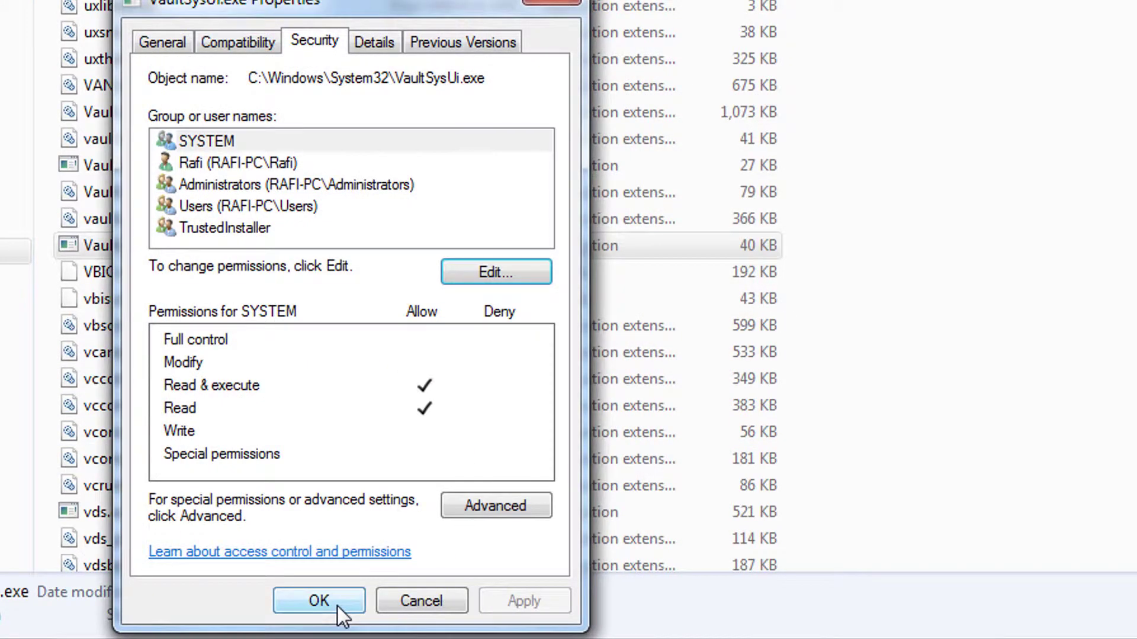
pyautogui.click(320, 601)
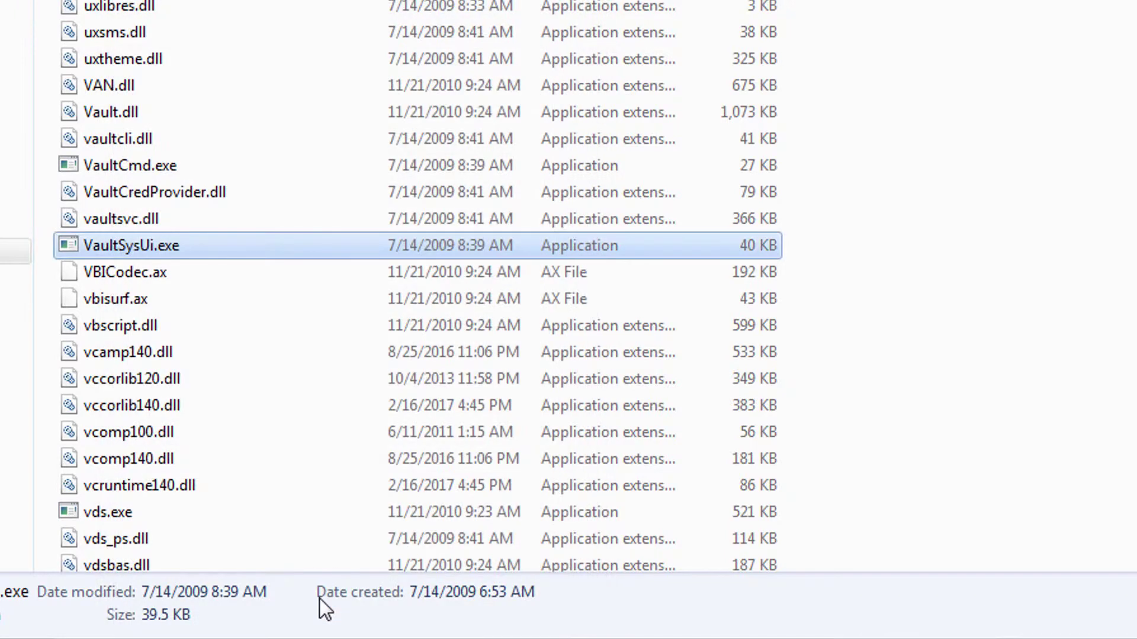
# - Bring up VaultSysUi.exe's context menu in the System32 list to rename it
pyautogui.rightClick(135, 247)
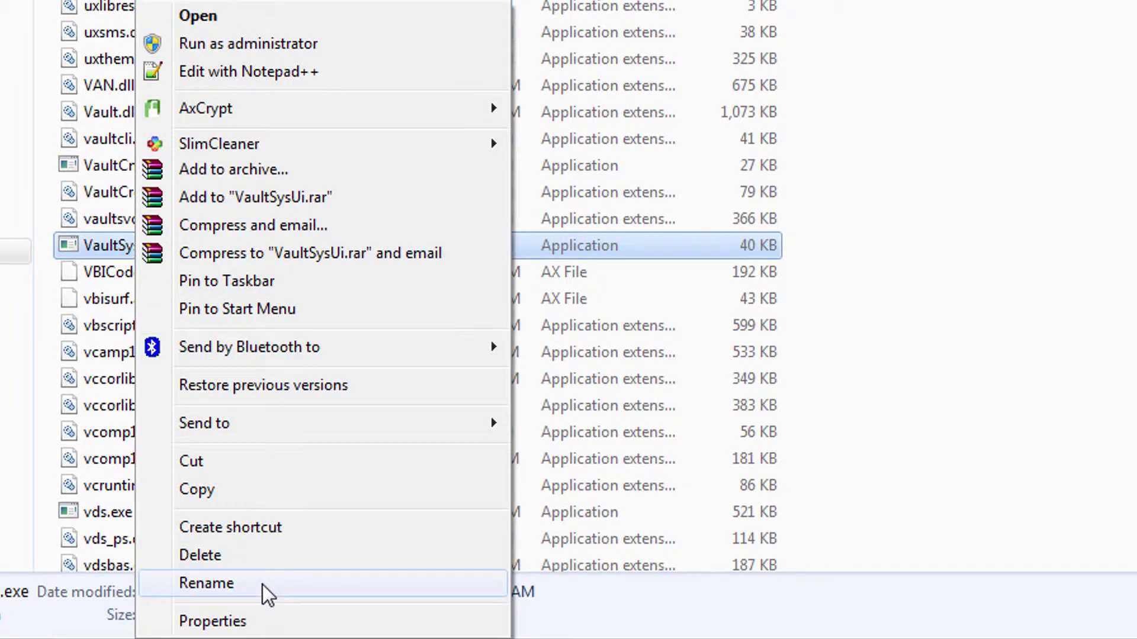
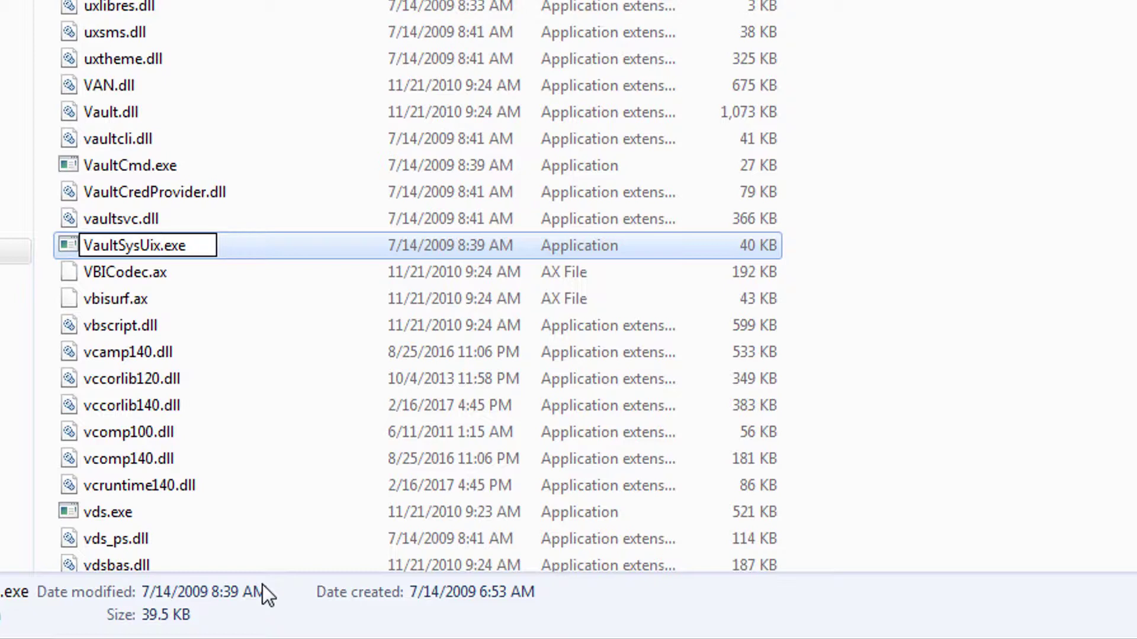
# - Delete VaultSysUix.exe to the Recycle Bin, confirming with Yes, then minimize the System32 window
pyautogui.click(254, 275)
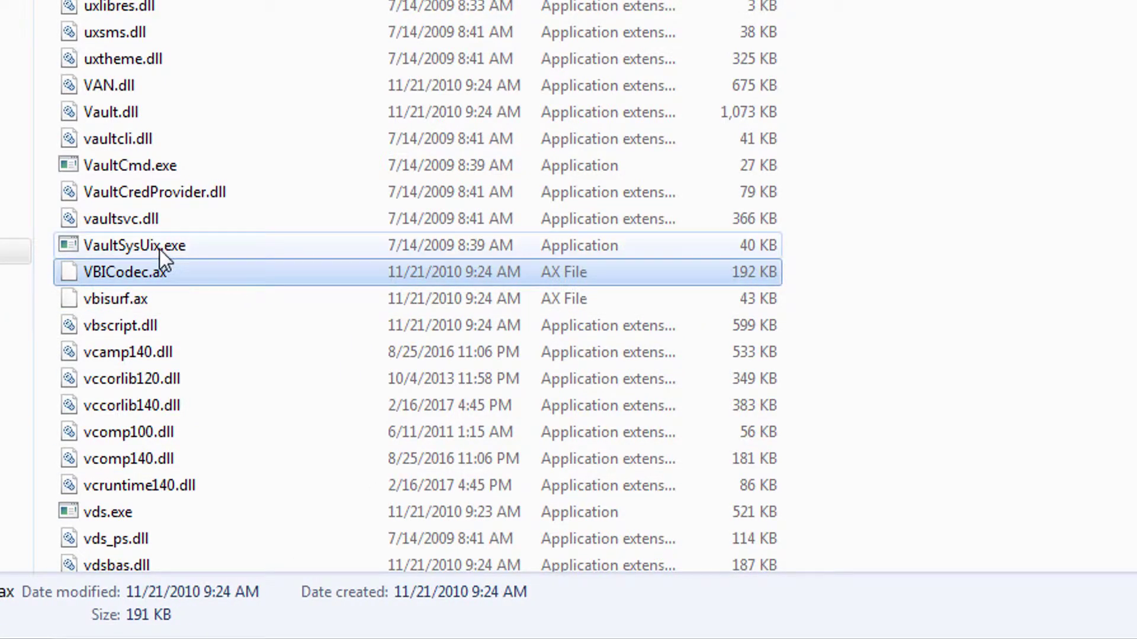
pyautogui.click(118, 248)
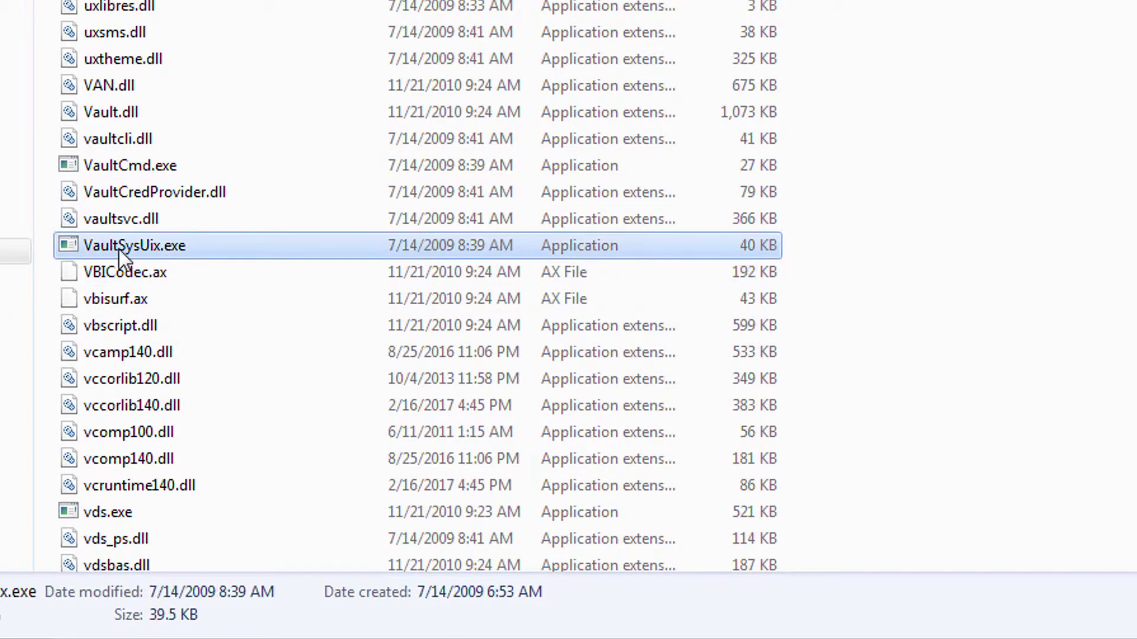
pyautogui.rightClick(157, 253)
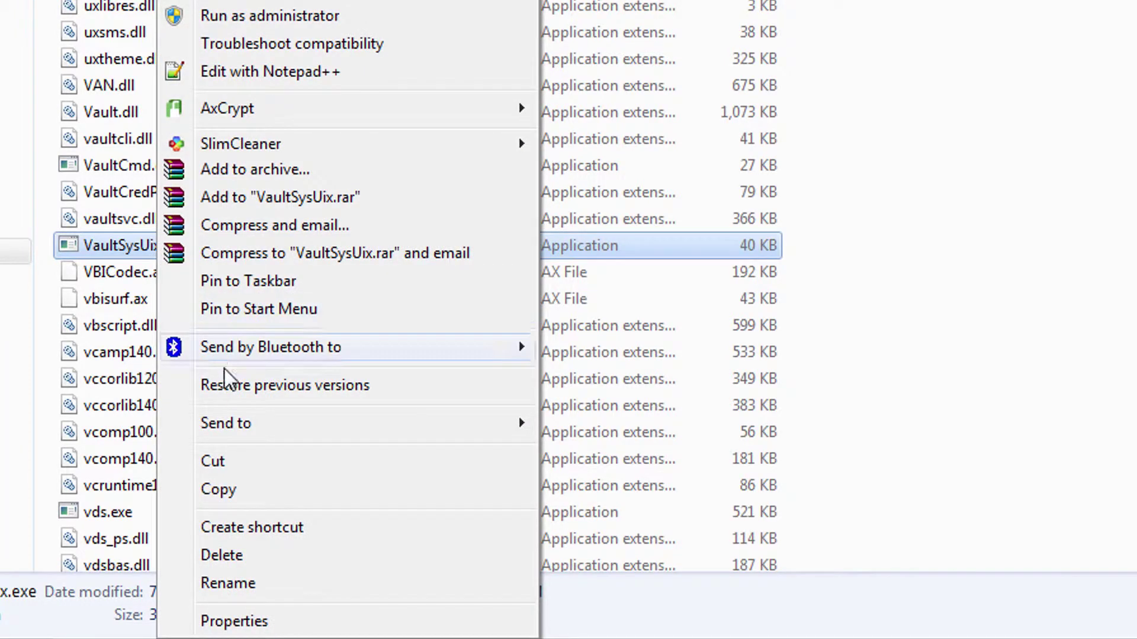
pyautogui.click(264, 555)
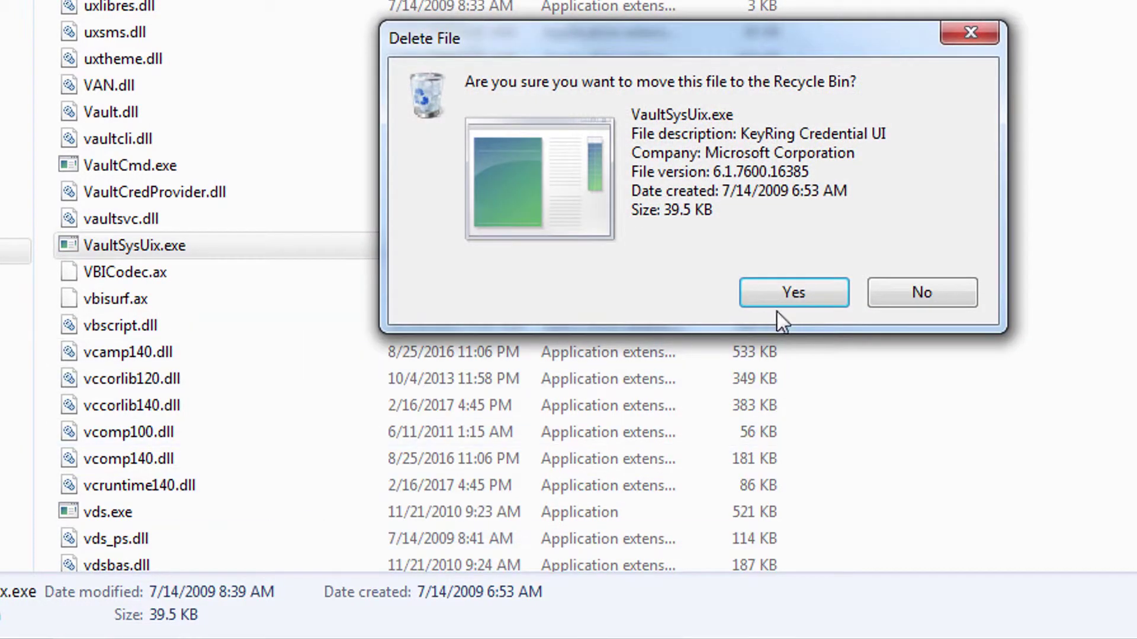
pyautogui.click(794, 294)
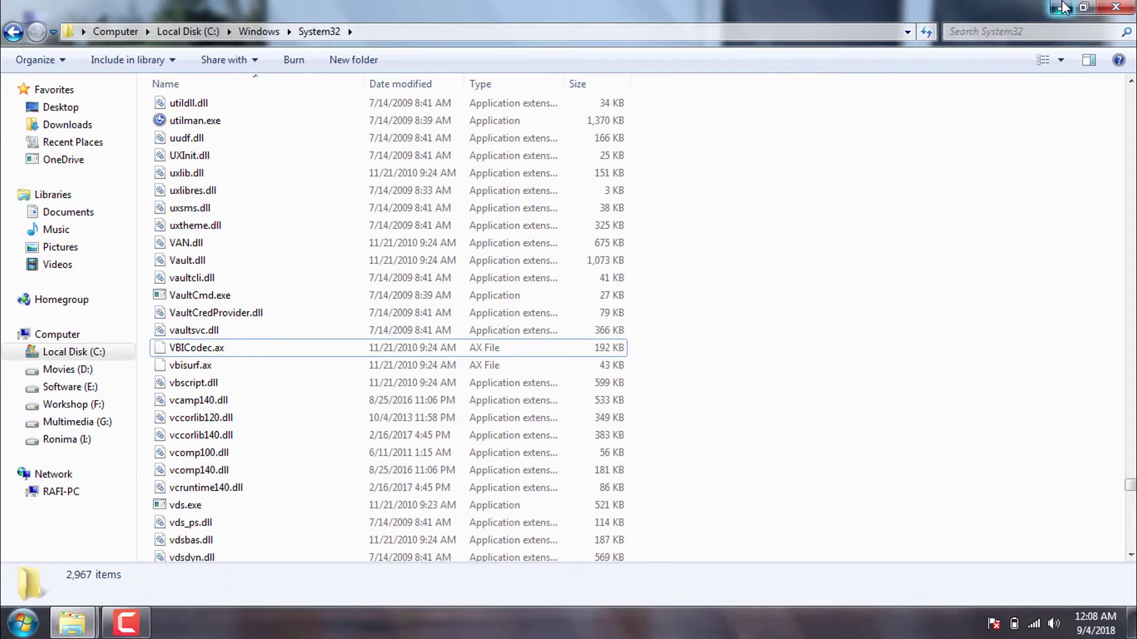
pyautogui.click(1062, 8)
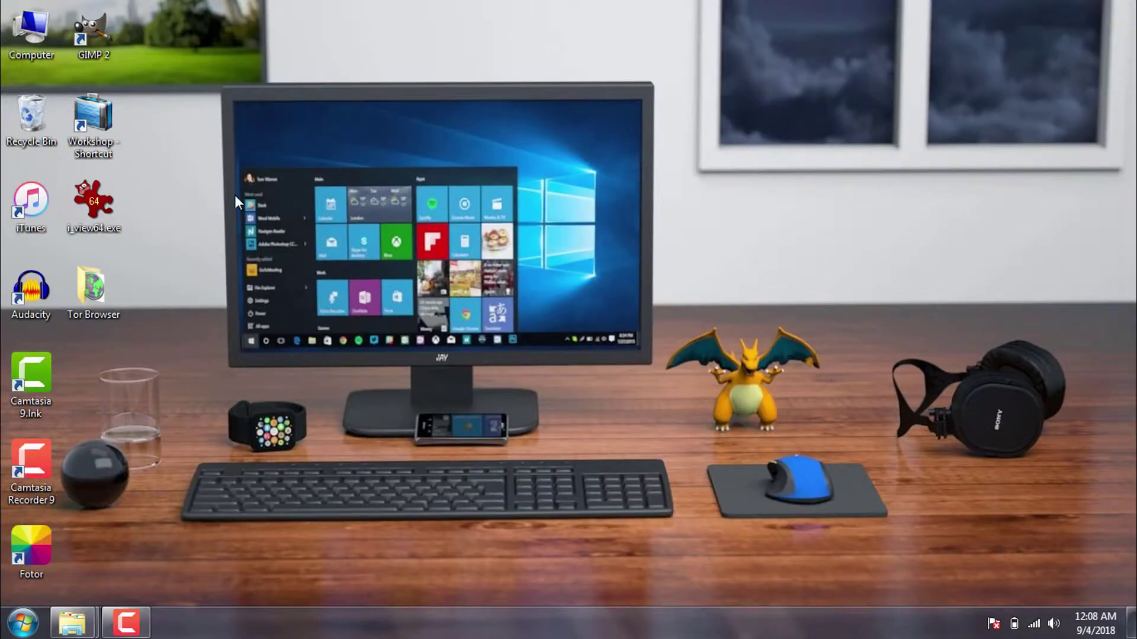
# - Restore the deleted VaultSysUix.exe from the desktop Recycle Bin, then close the Recycle Bin window
pyautogui.doubleClick(33, 127)
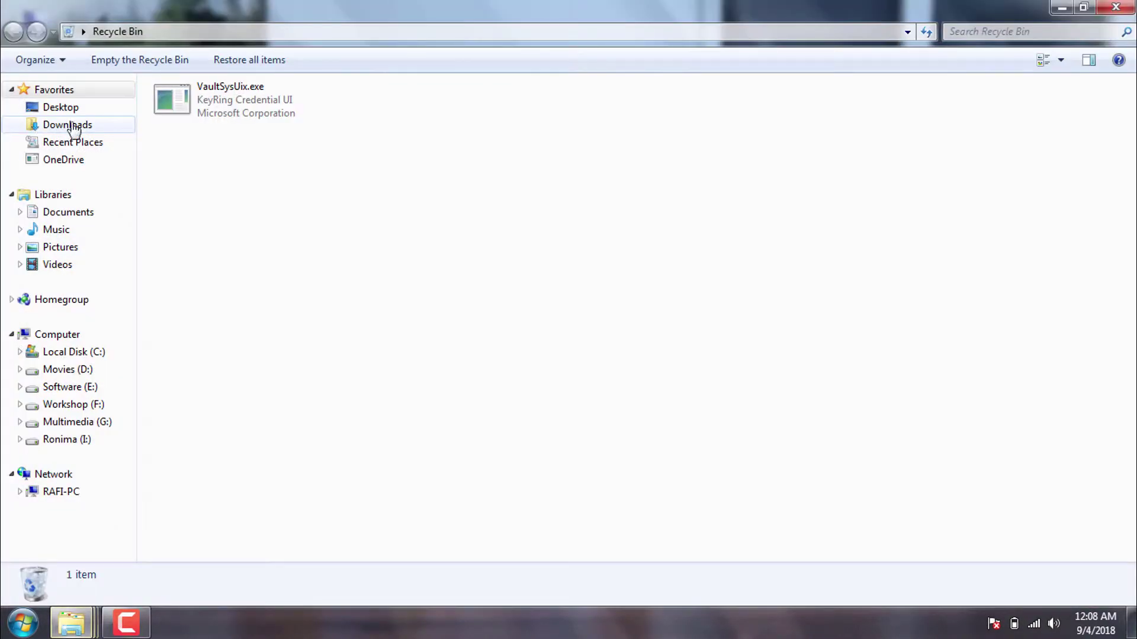
pyautogui.rightClick(228, 110)
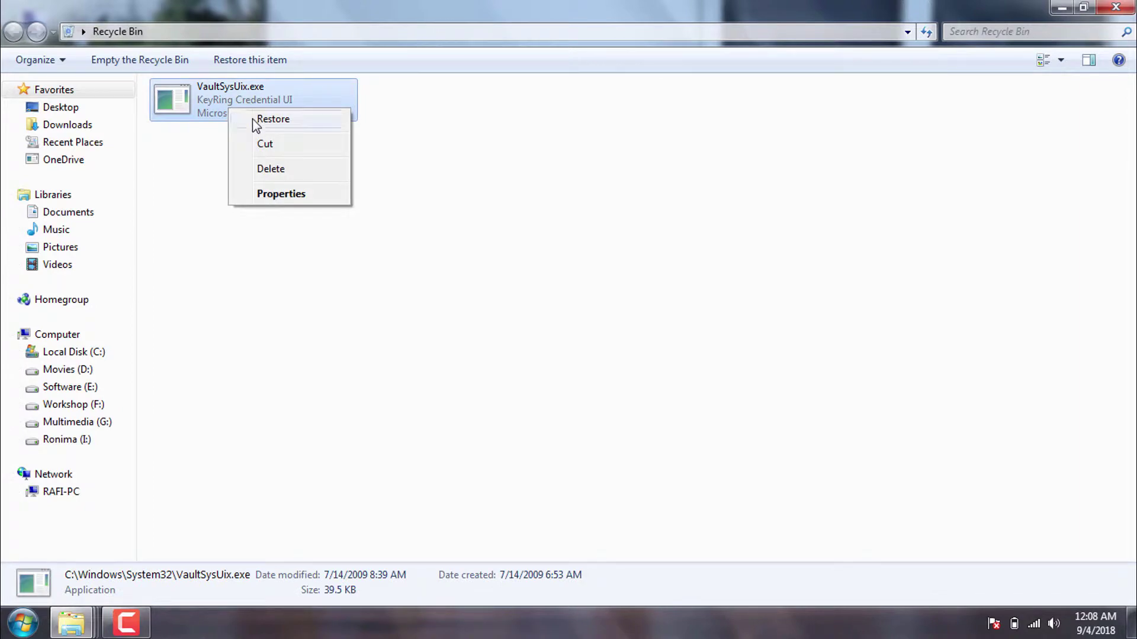
pyautogui.click(253, 119)
pyautogui.click(1119, 8)
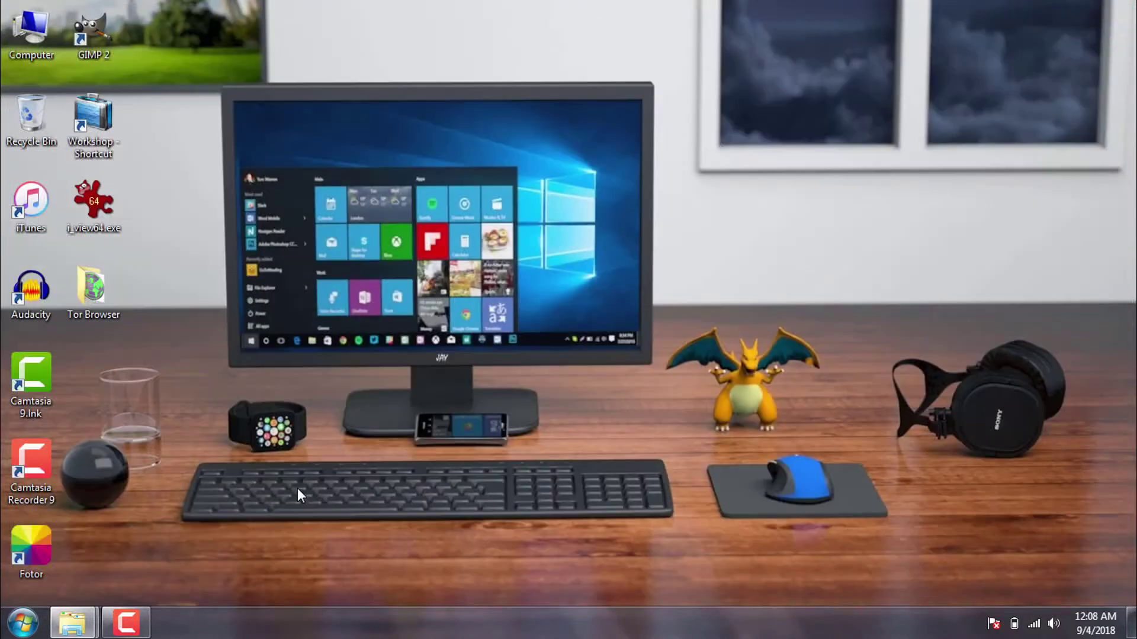
# - Back in System32, drop the trailing 'x' so VaultSysUix.exe becomes VaultSysUi.exe
pyautogui.moveTo(71, 623)
pyautogui.click(225, 562)
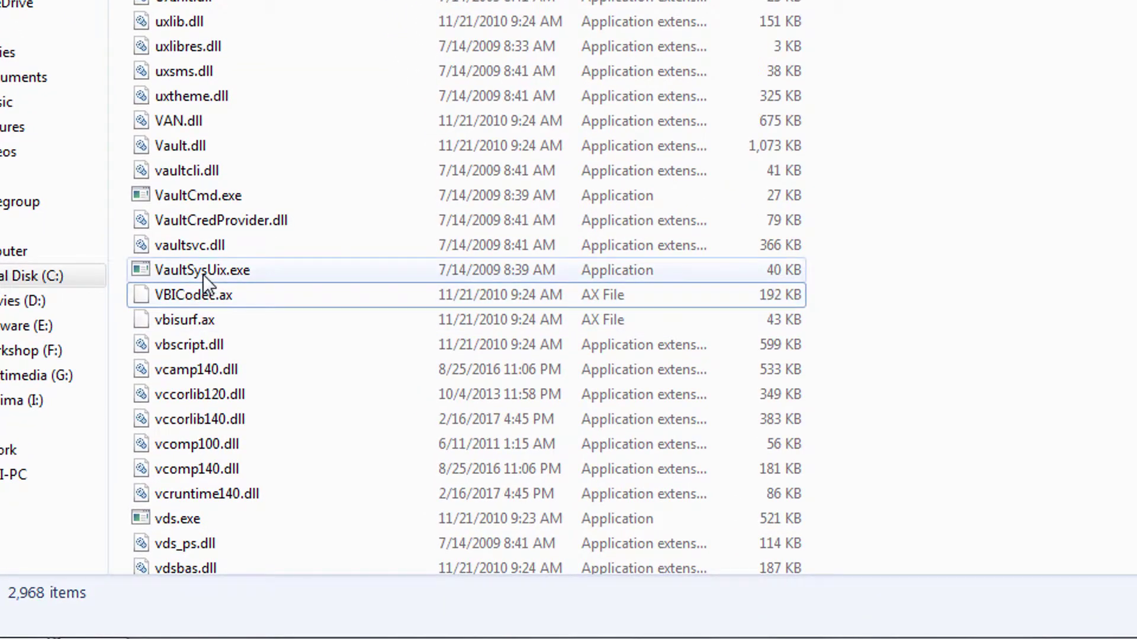
pyautogui.click(202, 275)
pyautogui.rightClick(209, 271)
pyautogui.click(290, 592)
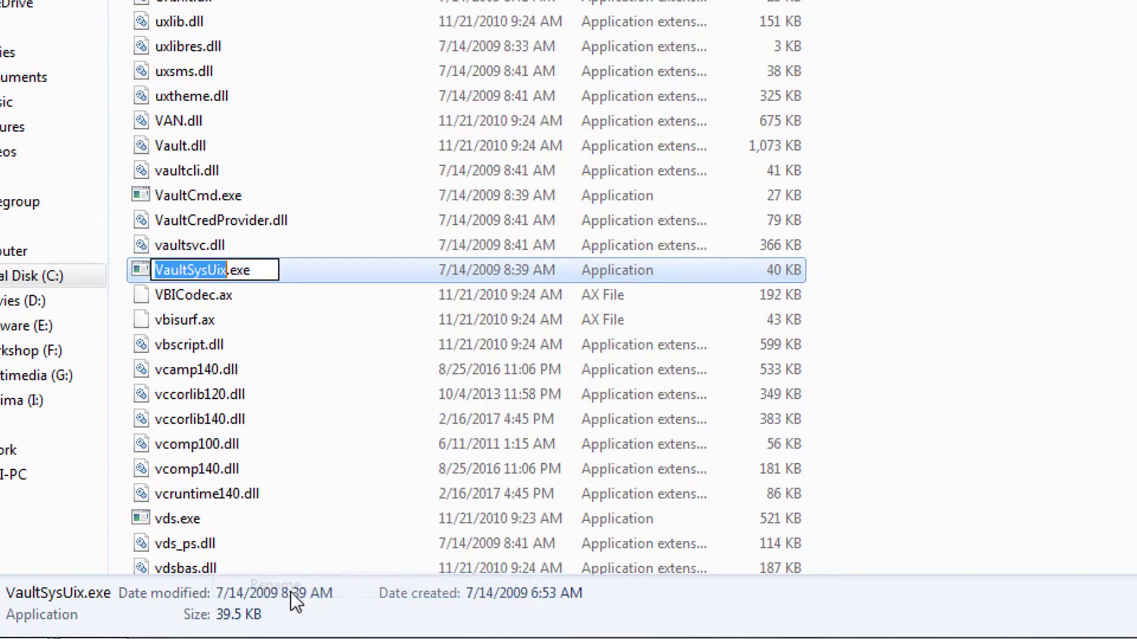
pyautogui.press('Right')
pyautogui.press('BackSpace')
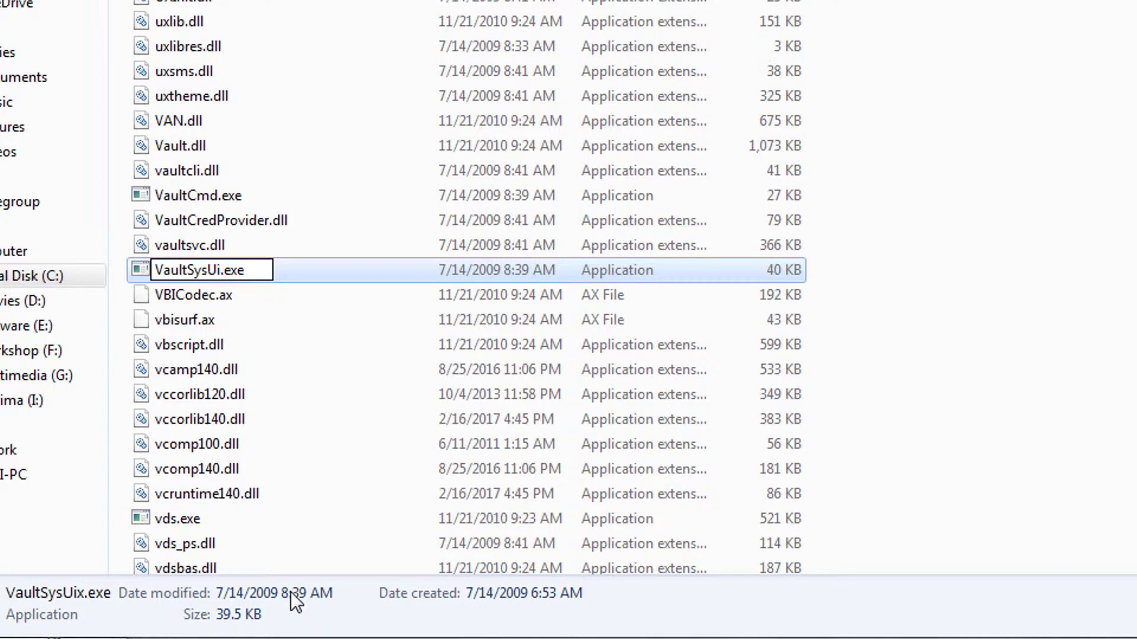
pyautogui.click(374, 317)
pyautogui.click(292, 268)
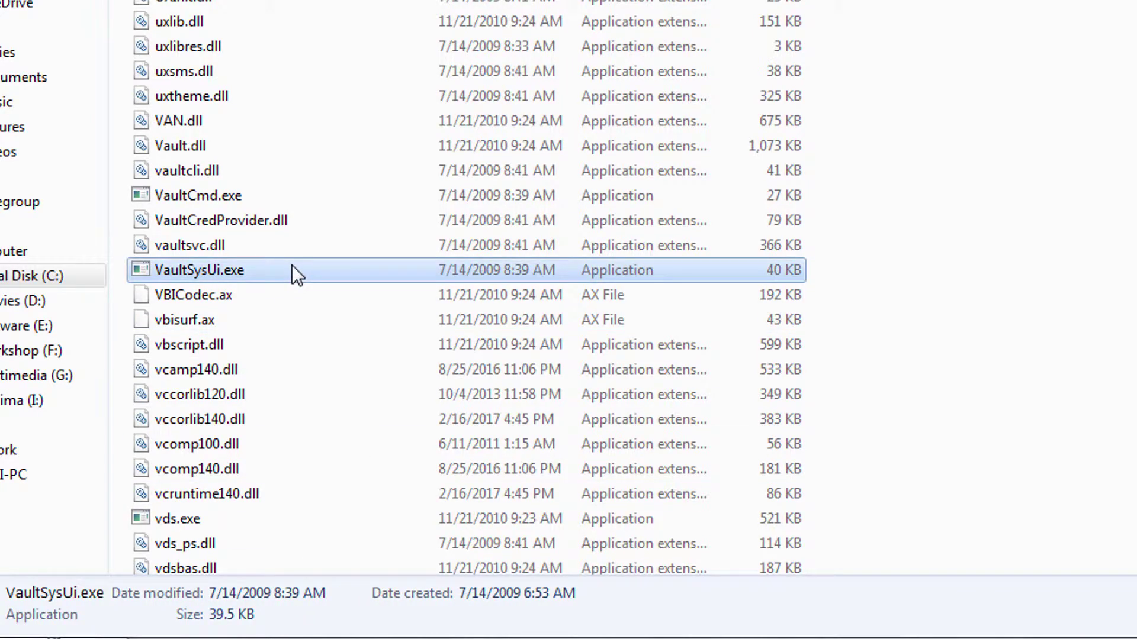